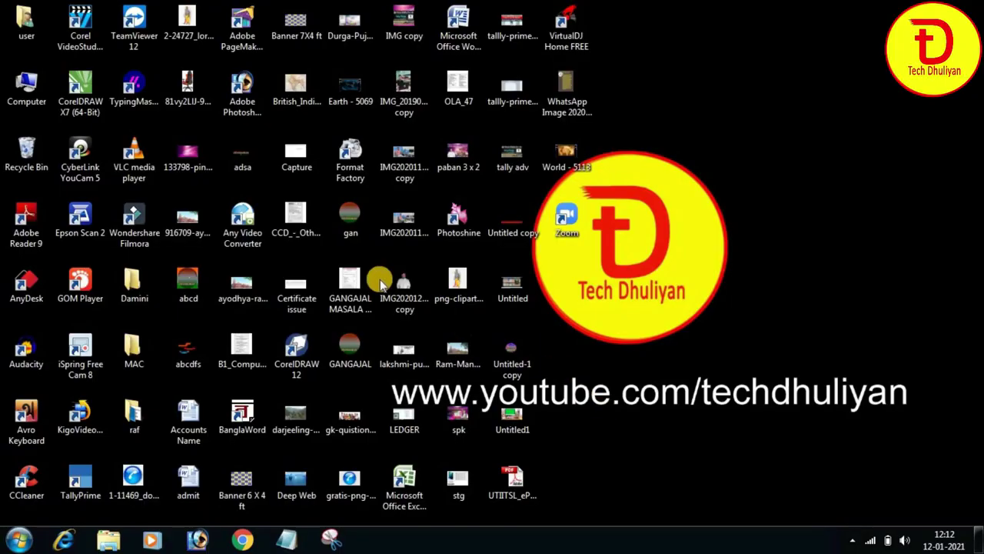
Launch Photoshop and open the portrait paban.jpg, dismissing the disk-cleanup alert.
double_click(242, 91)
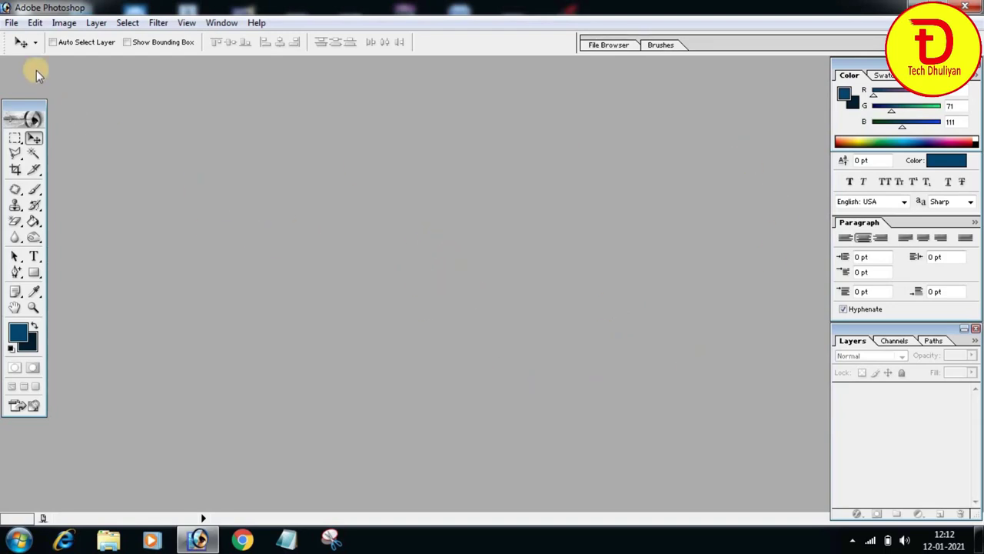
left_click(11, 23)
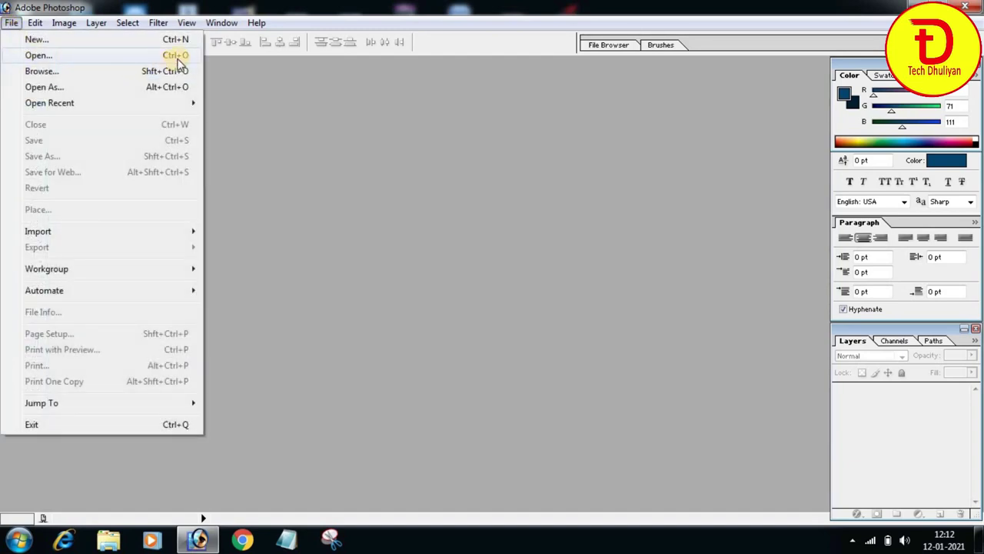
left_click(398, 284)
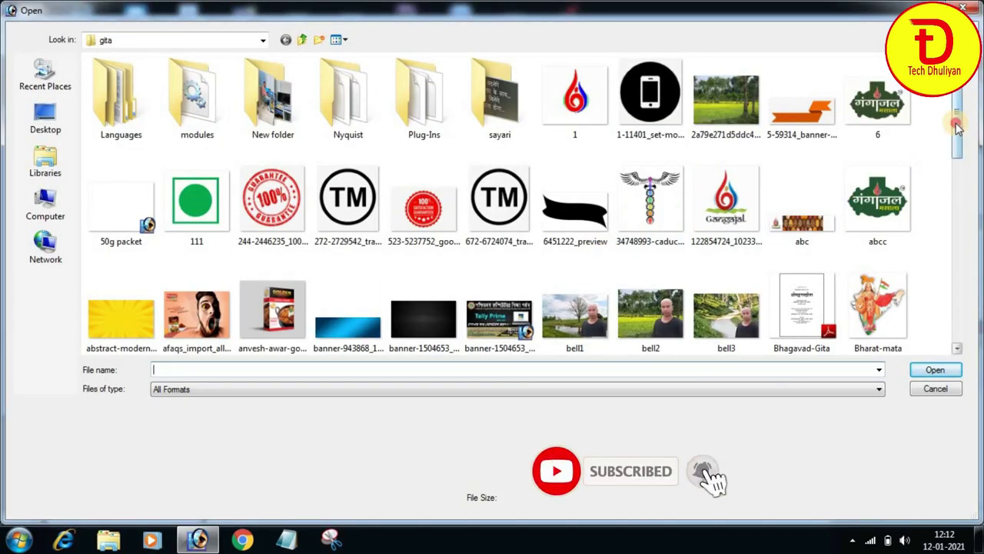
left_click_drag(959, 133, 953, 284)
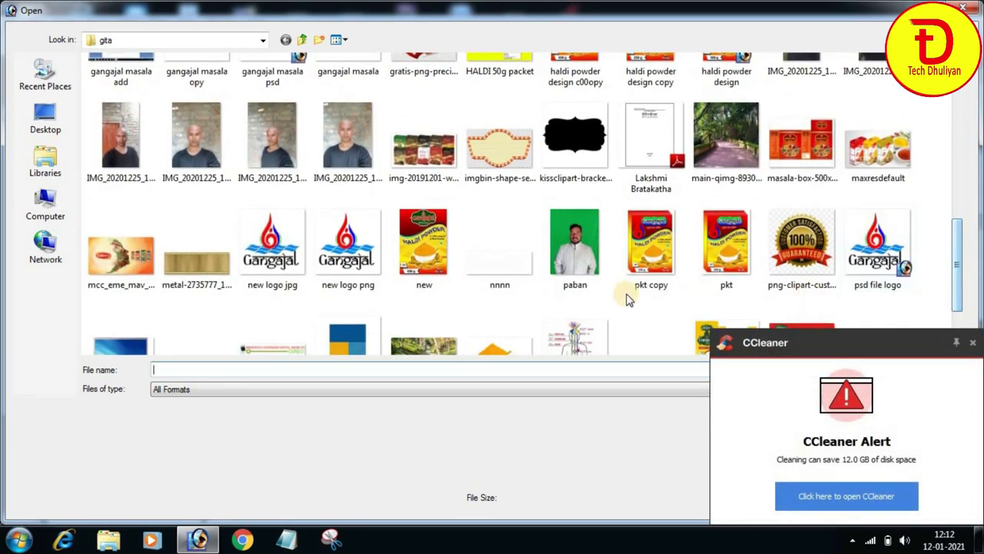
left_click(575, 254)
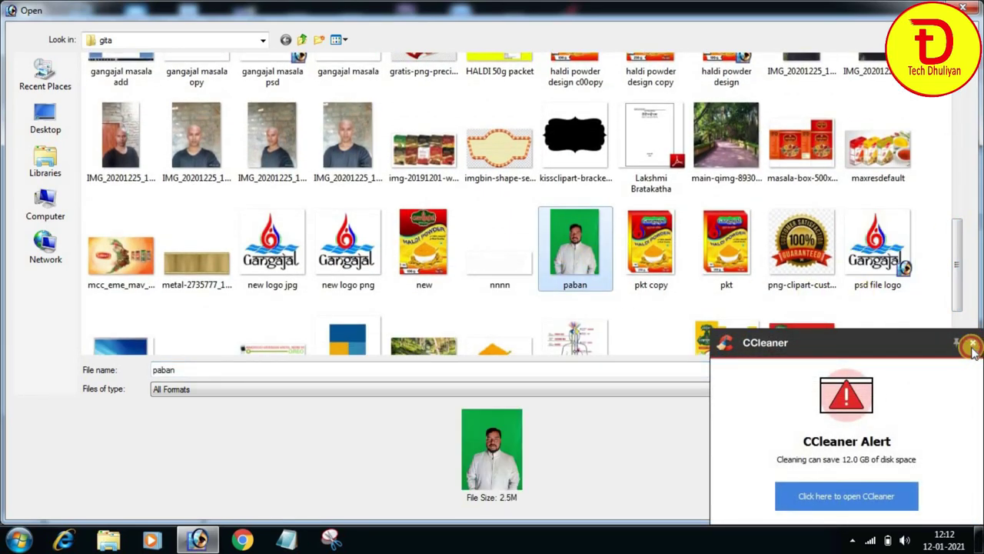
left_click(975, 343)
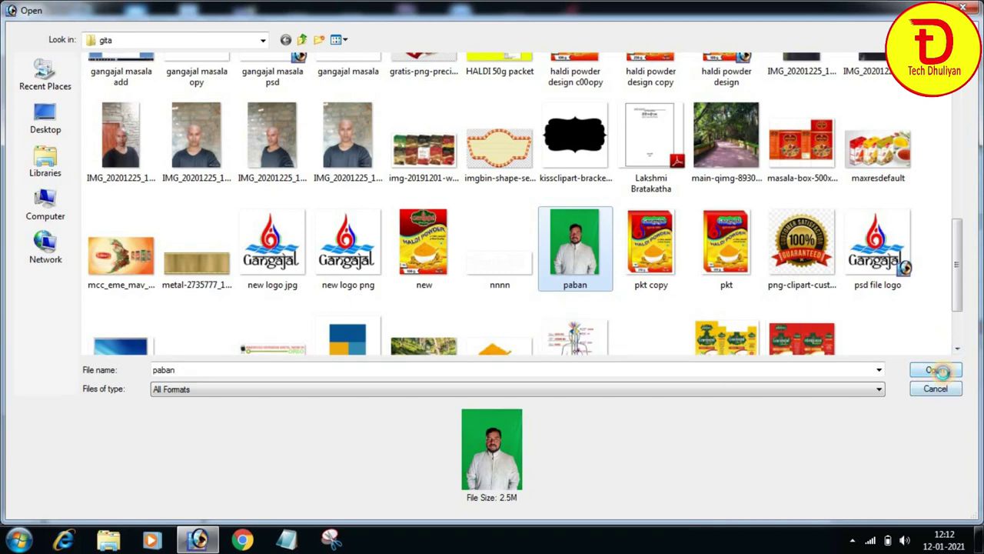
left_click(935, 370)
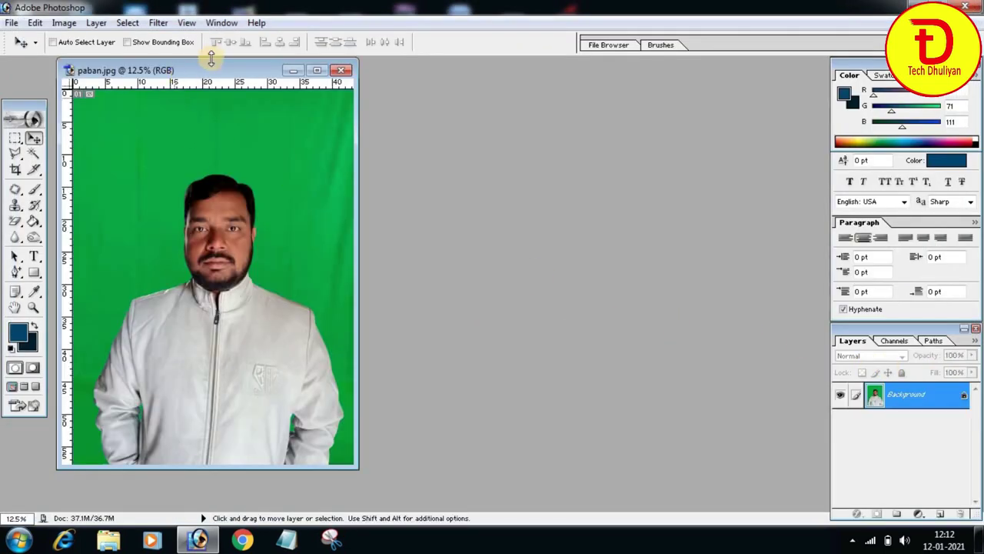
Reposition the photo window and bring up a new Chrome window.
left_click_drag(222, 71, 459, 81)
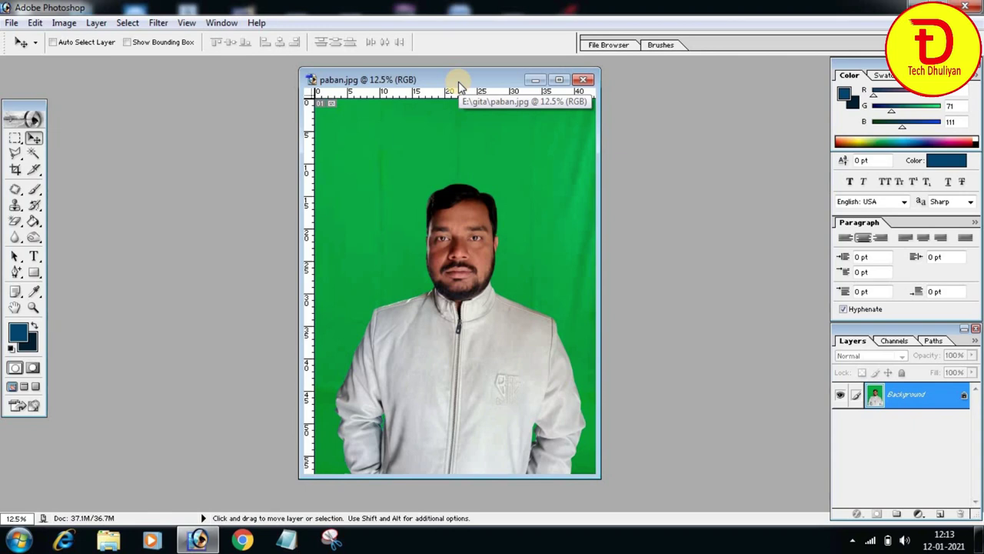
left_click_drag(459, 81, 266, 96)
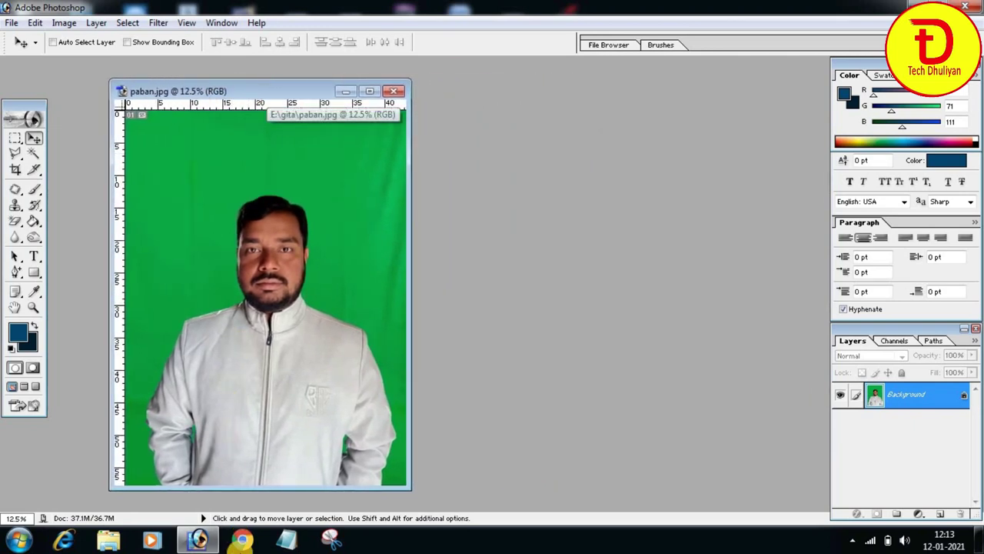
left_click(242, 540)
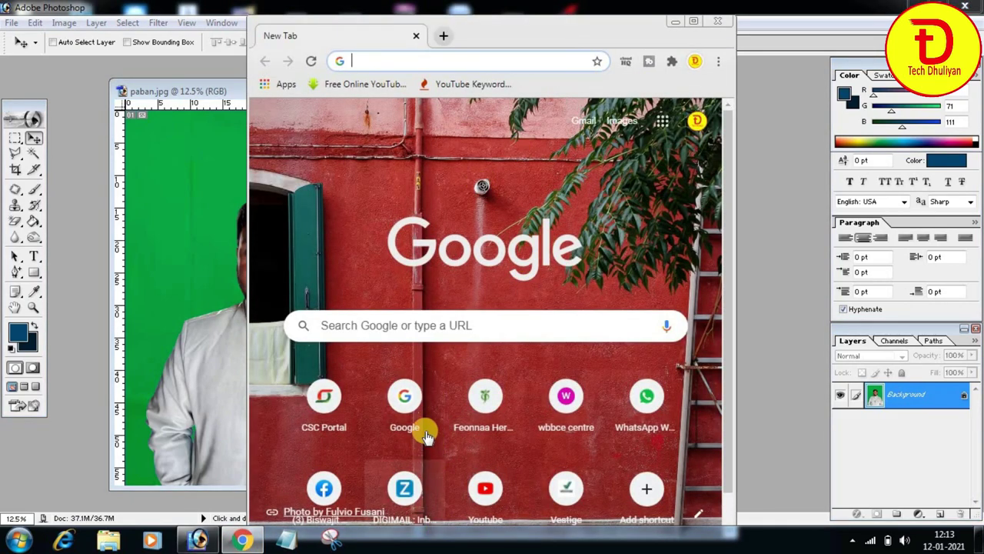
Google 'stamp size photo in cm', highlight the 2cm x 2.5 cm answer, then minimize Chrome.
left_click(418, 407)
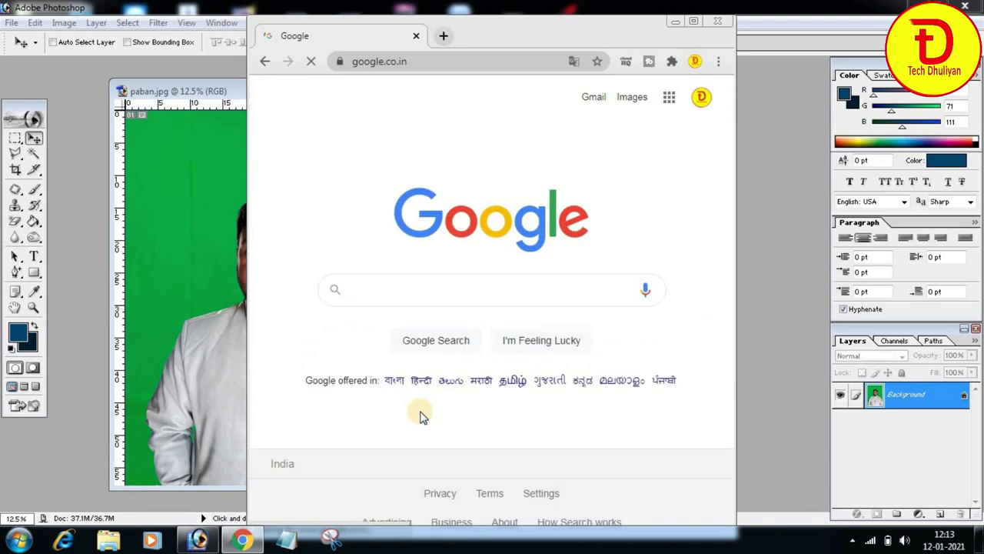
type("stam")
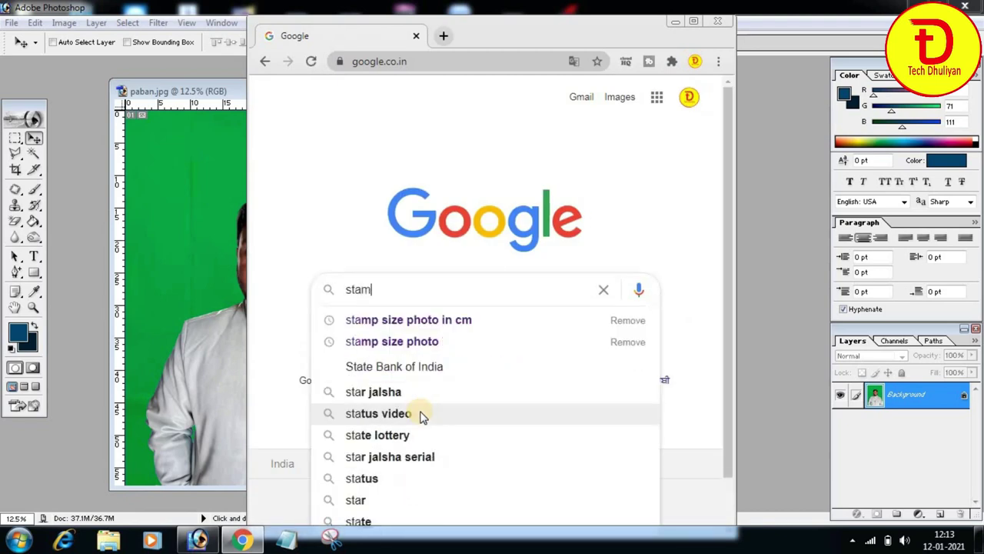
type("p")
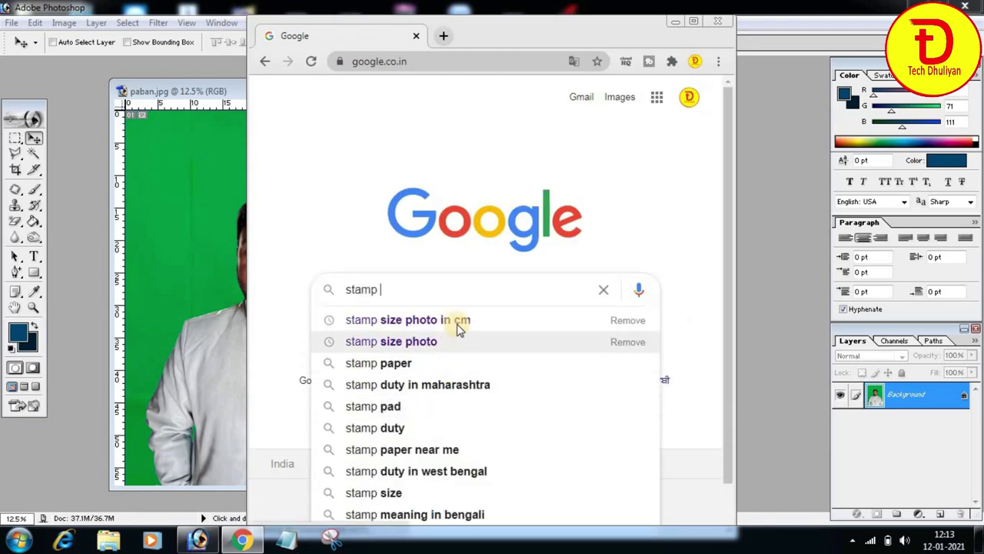
left_click(455, 323)
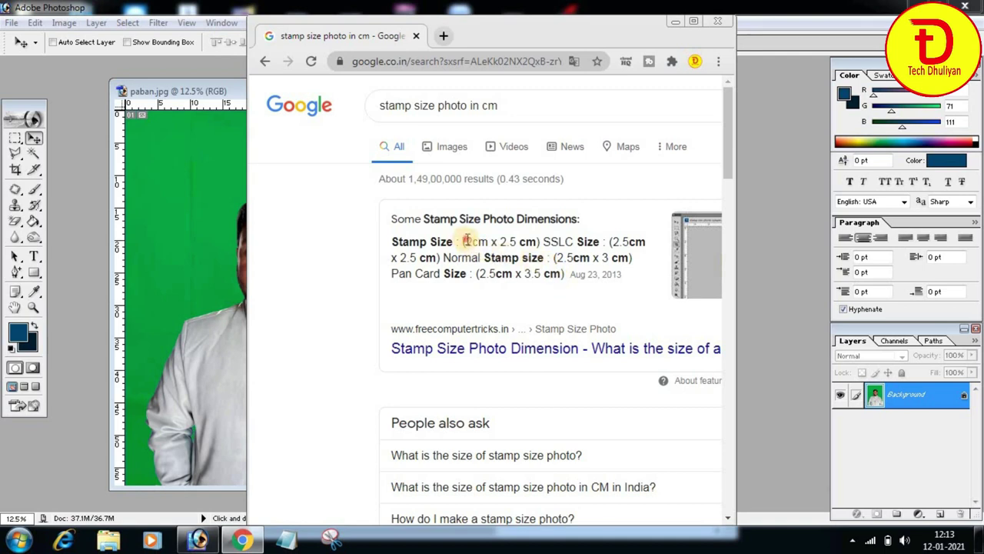
left_click_drag(466, 240, 537, 241)
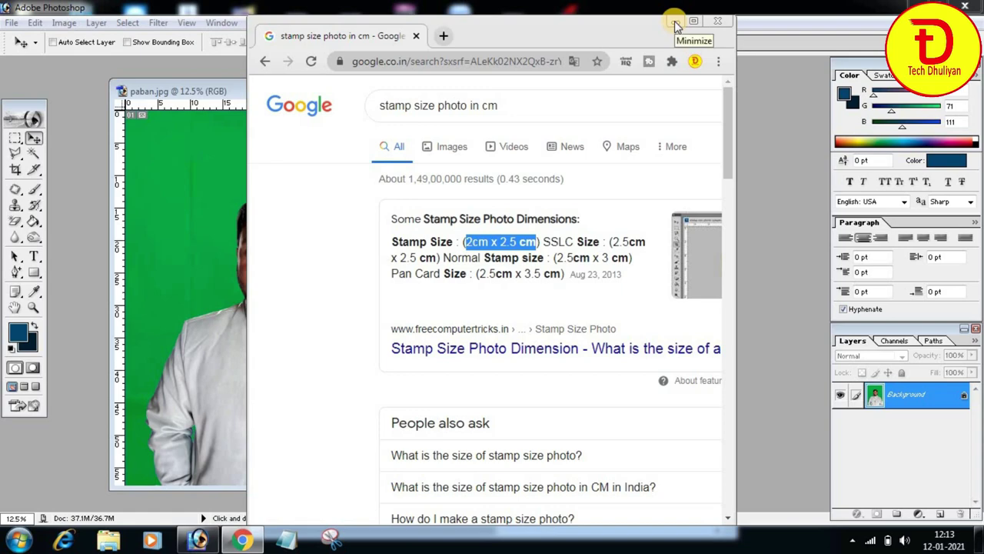
left_click(675, 23)
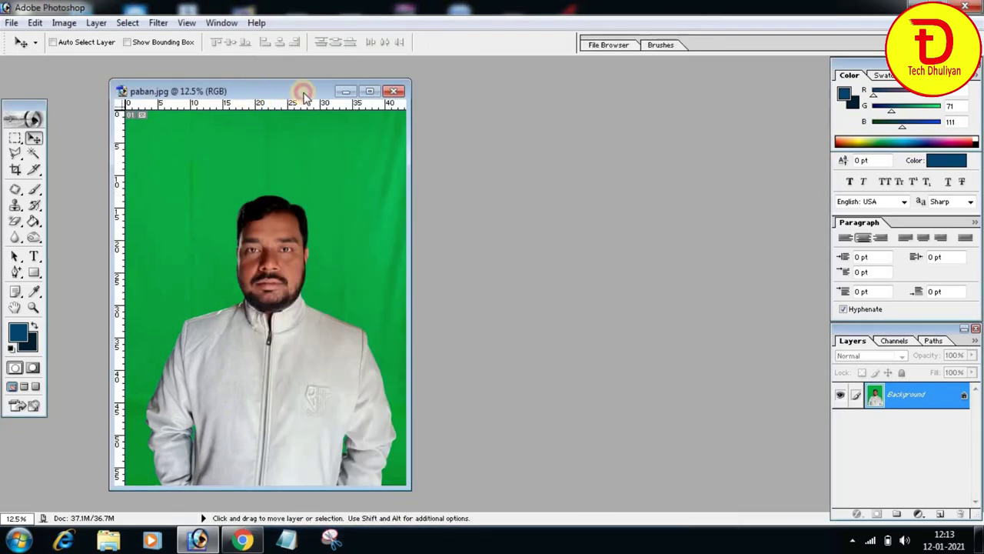
Set the Crop tool to width 2 cm, height 2.5 cm, resolution 300 pixels/inch.
left_click_drag(303, 96, 477, 89)
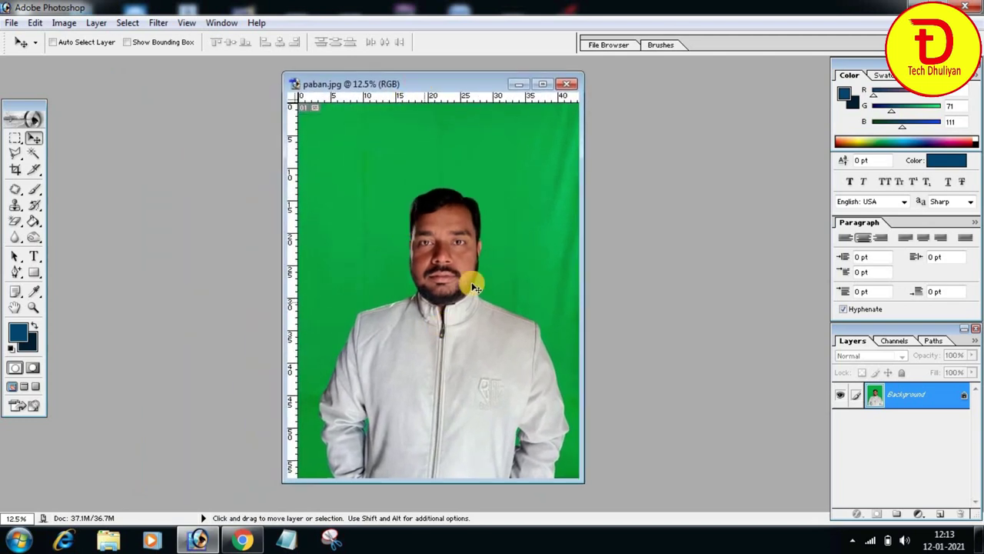
left_click(15, 169)
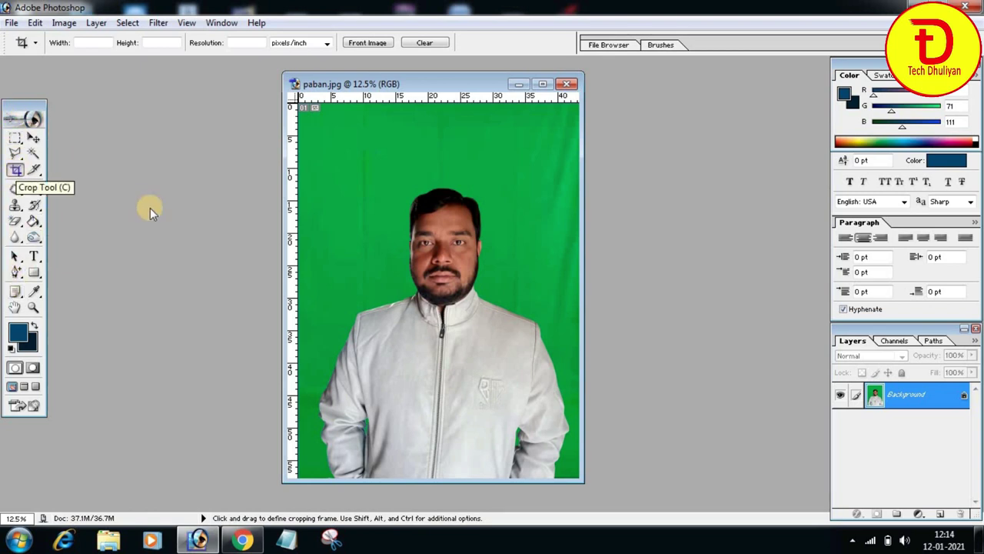
left_click(83, 44)
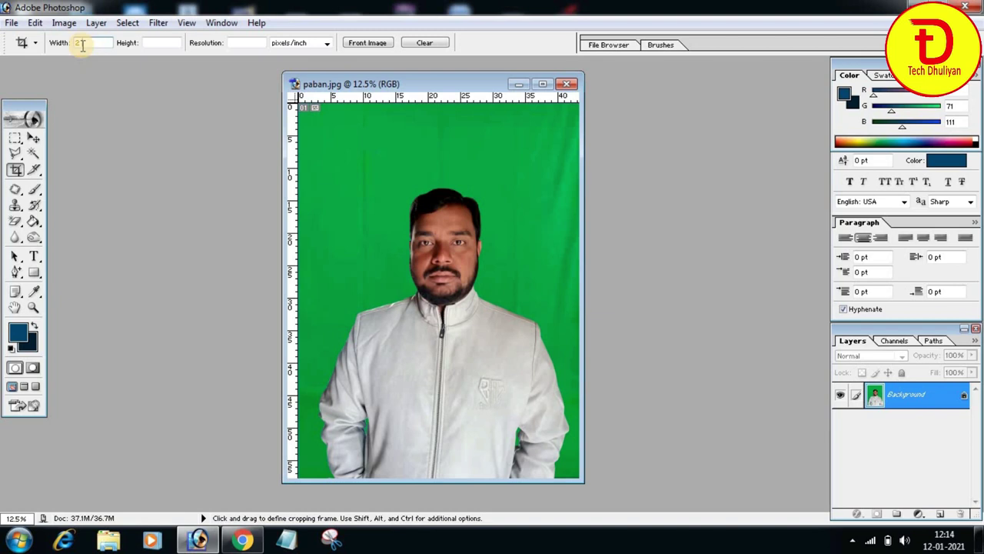
type(" cm")
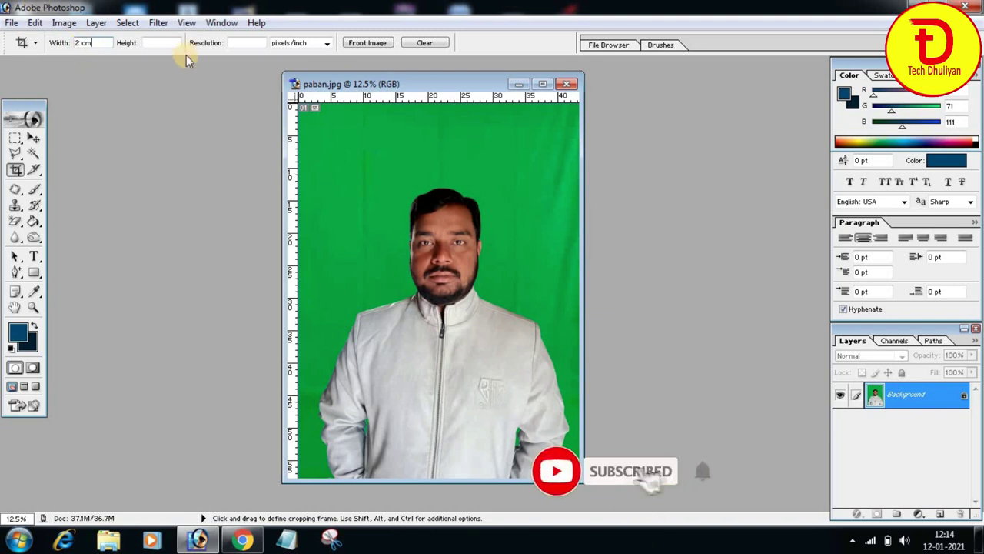
left_click(163, 42)
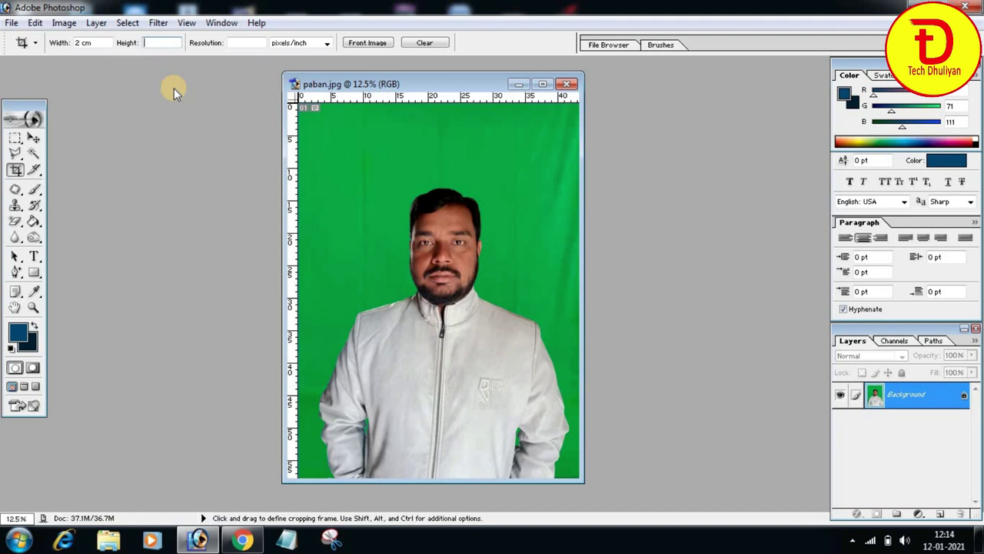
type("2.5")
left_click(244, 45)
type("300")
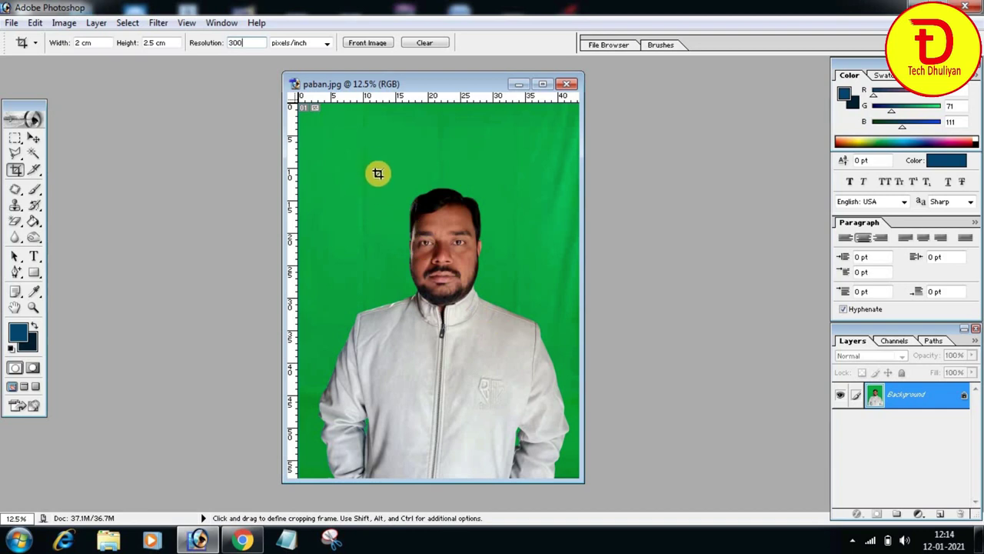
Frame the head and shoulders, nudge the frame left, and commit the 2 × 2.5 cm crop.
left_click_drag(366, 166, 525, 384)
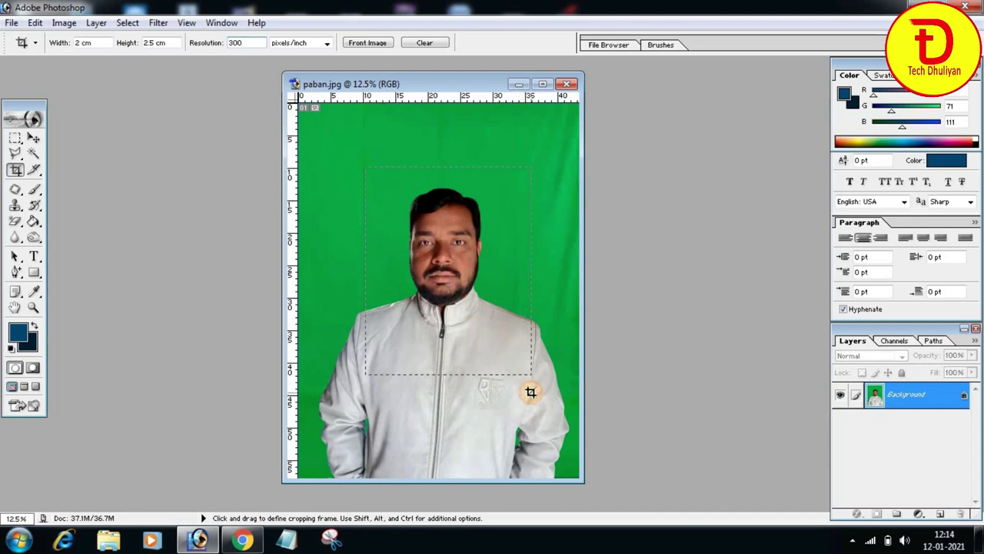
left_click_drag(525, 384, 532, 381)
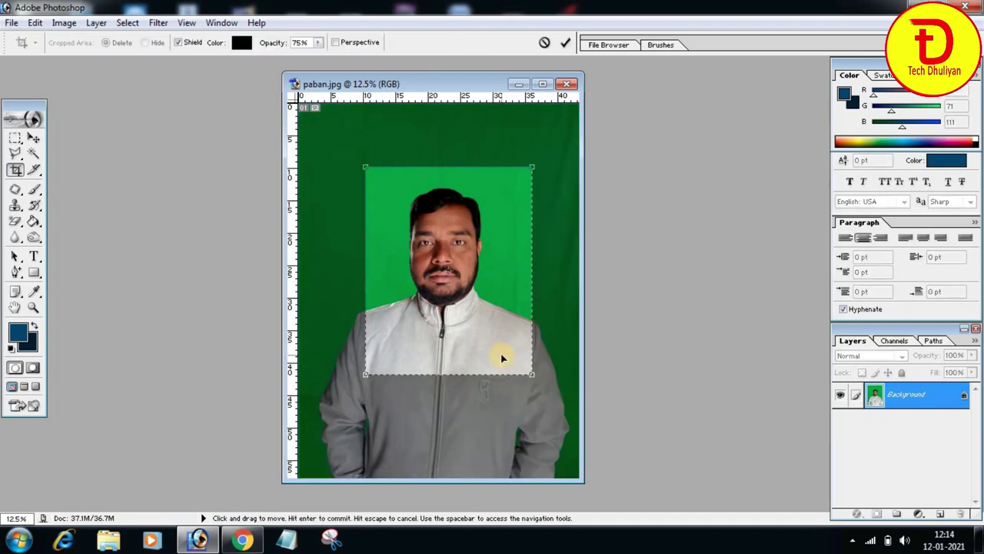
left_click(501, 357)
key("shift+Left")
key("shift+Left")
key("shift+Left")
key("shift+Left")
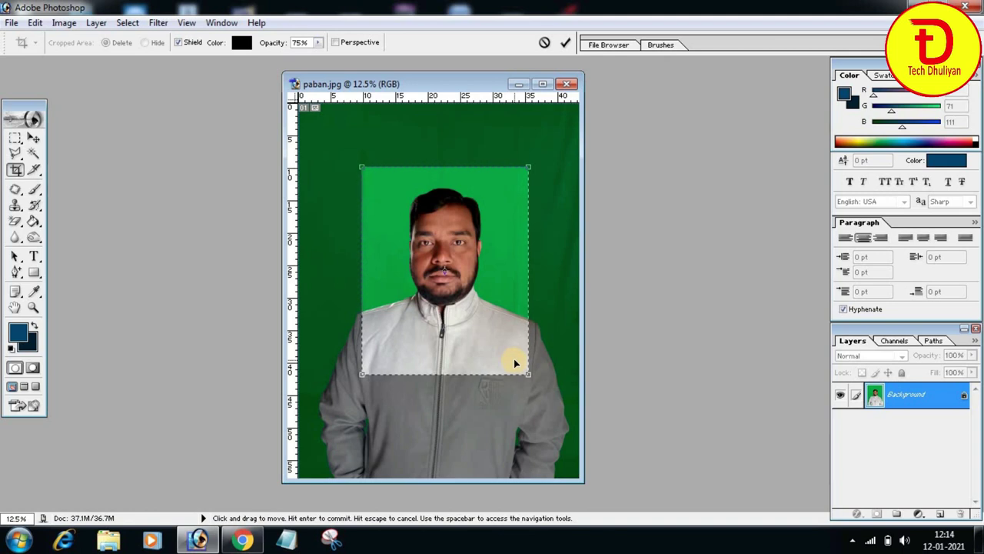
key("shift+Left")
key("shift+Left")
key("shift+Left")
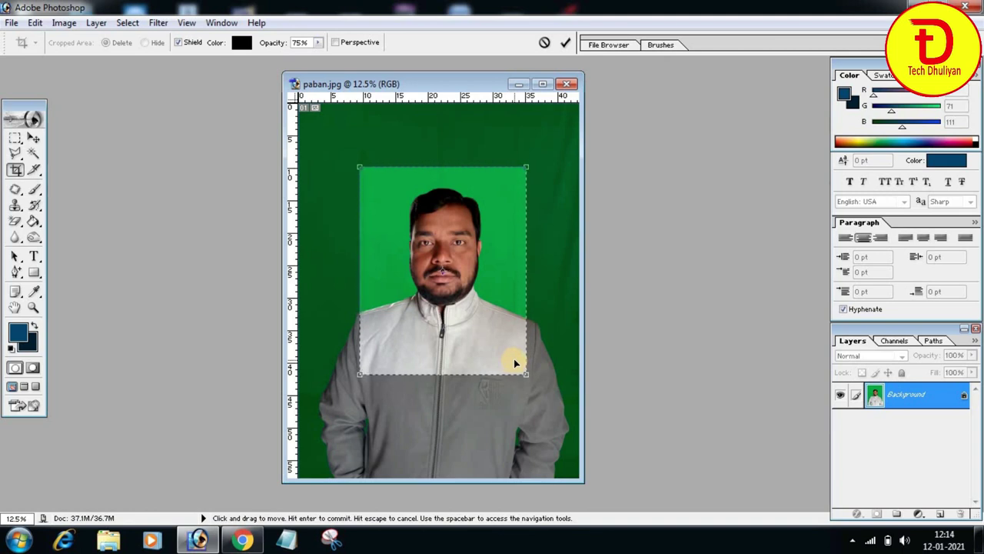
key("Left")
key("Left")
key("Left")
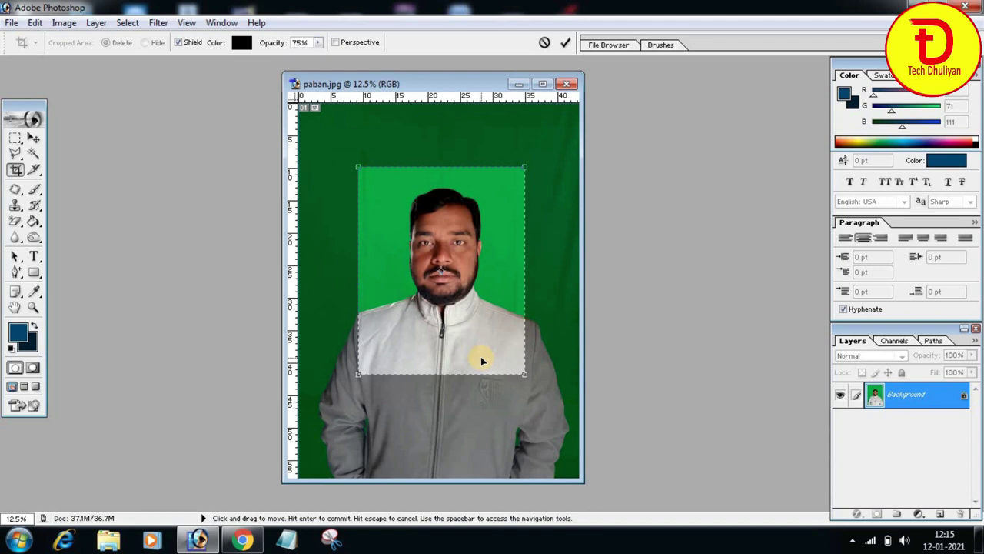
key("Return")
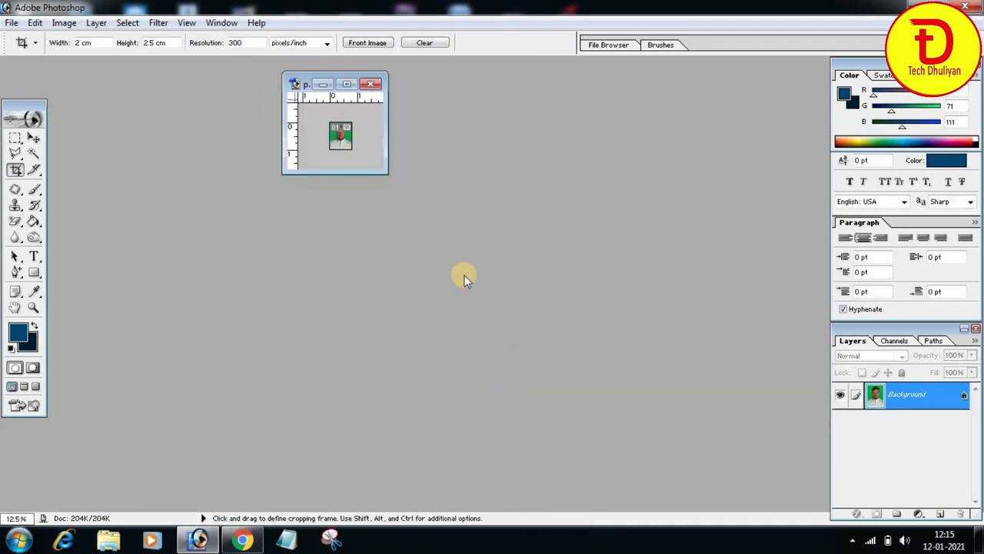
Enlarge the window and zoom the cropped portrait up to 200%, then back to 100%.
left_click_drag(384, 174, 623, 461)
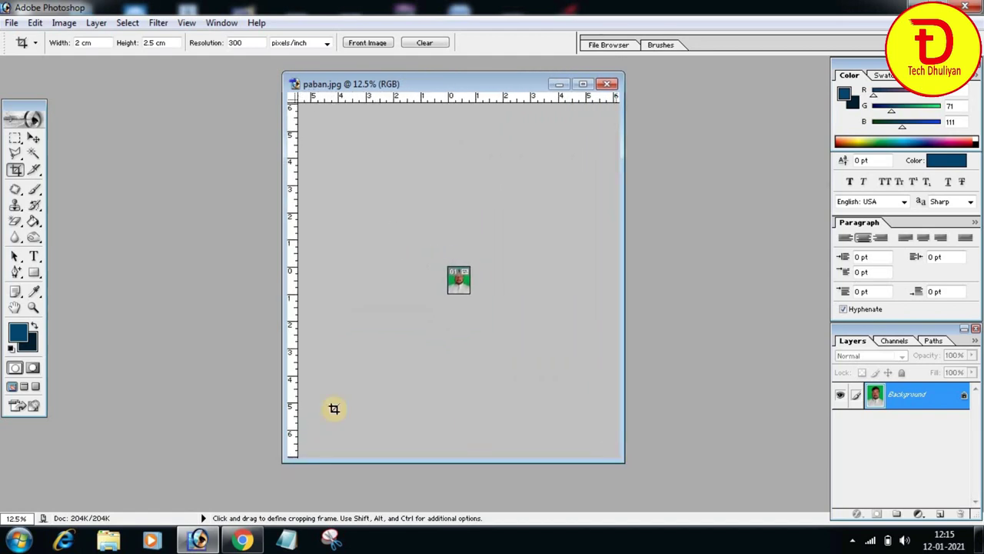
left_click(33, 308)
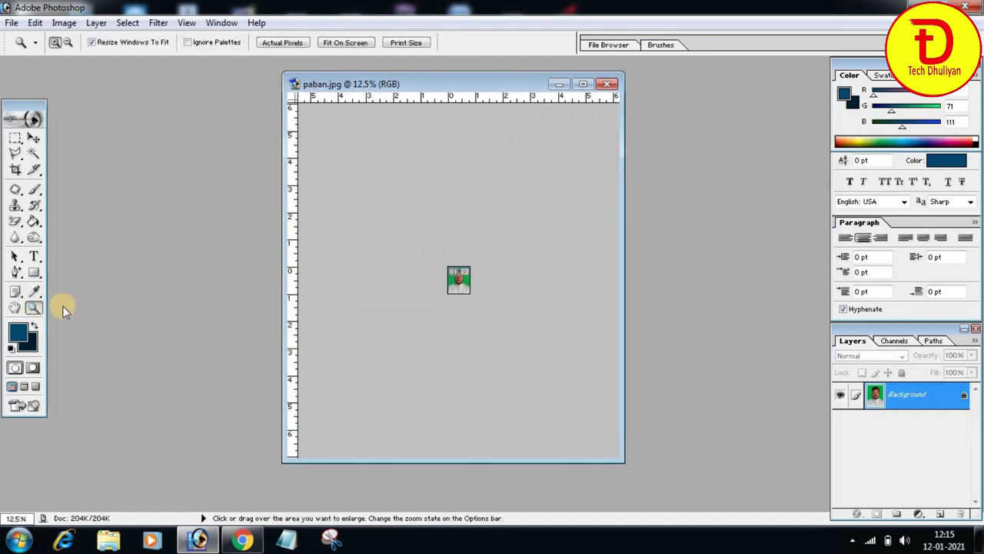
left_click(463, 292)
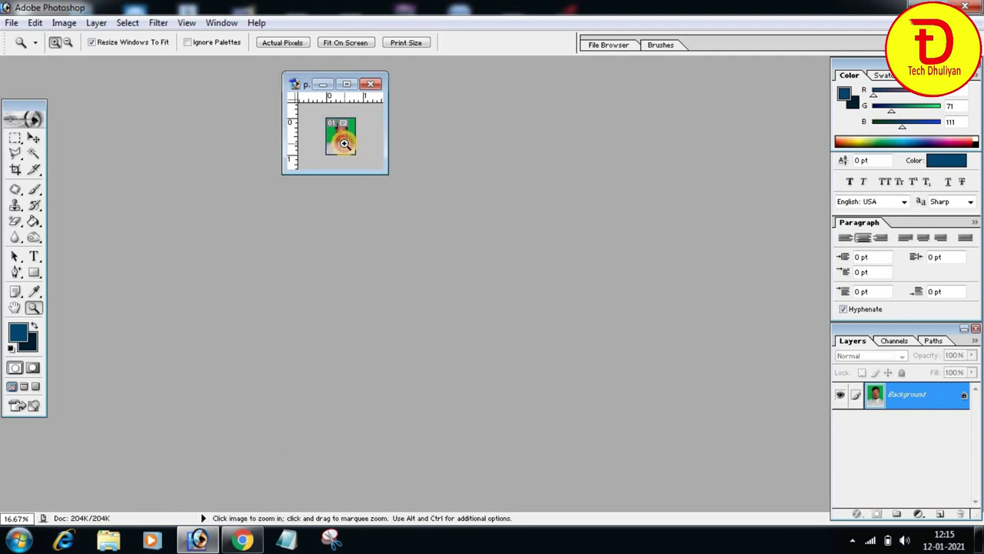
left_click(344, 144)
left_click(346, 146)
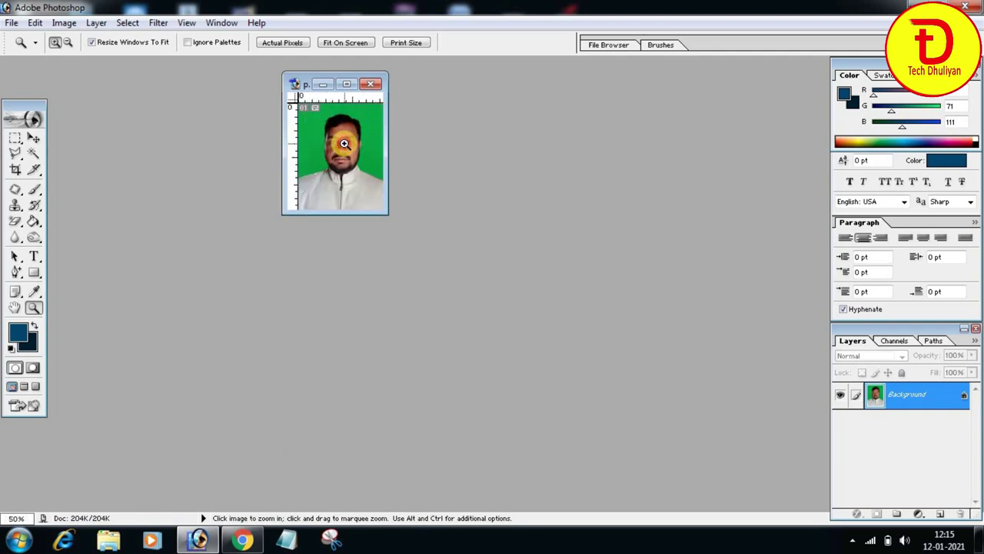
left_click(349, 150)
left_click(349, 153)
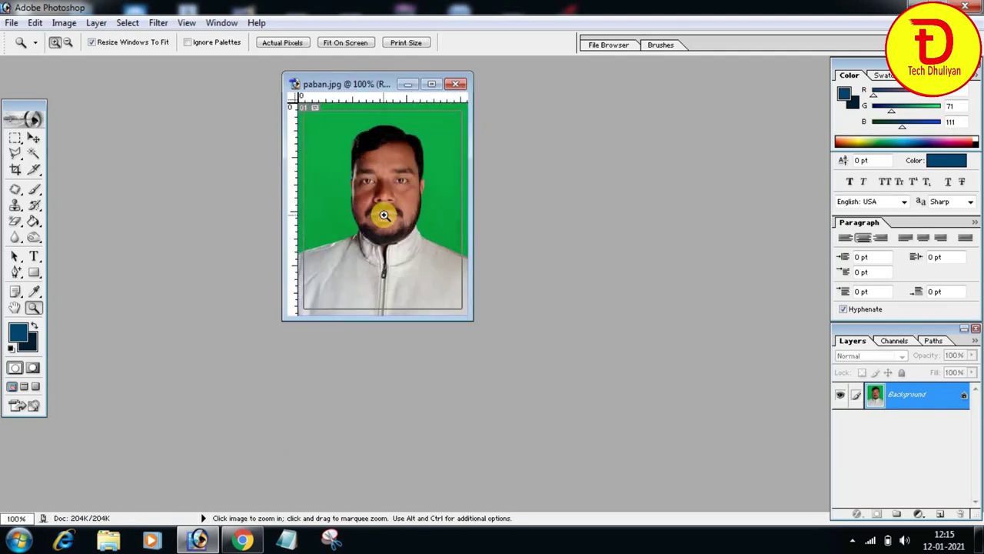
left_click(386, 215)
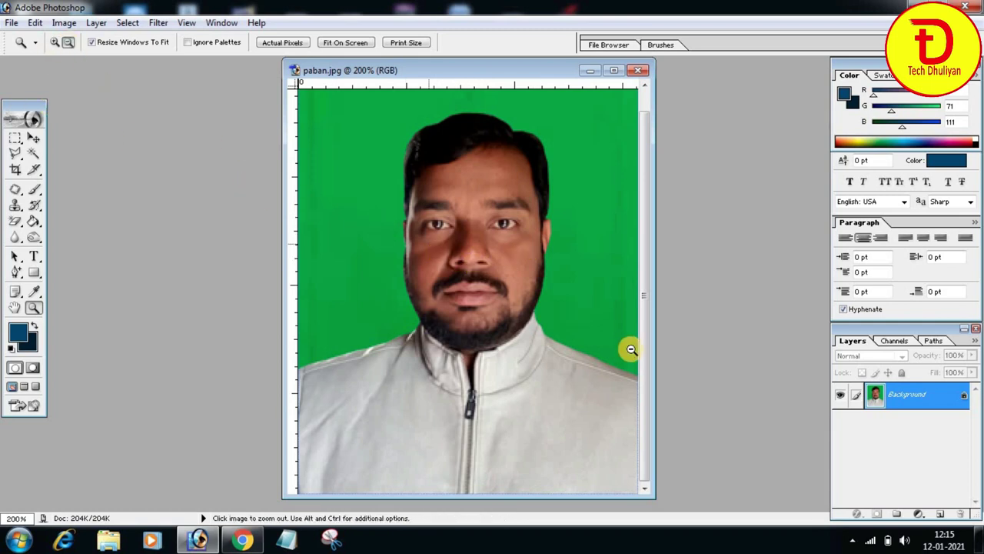
left_click(509, 329)
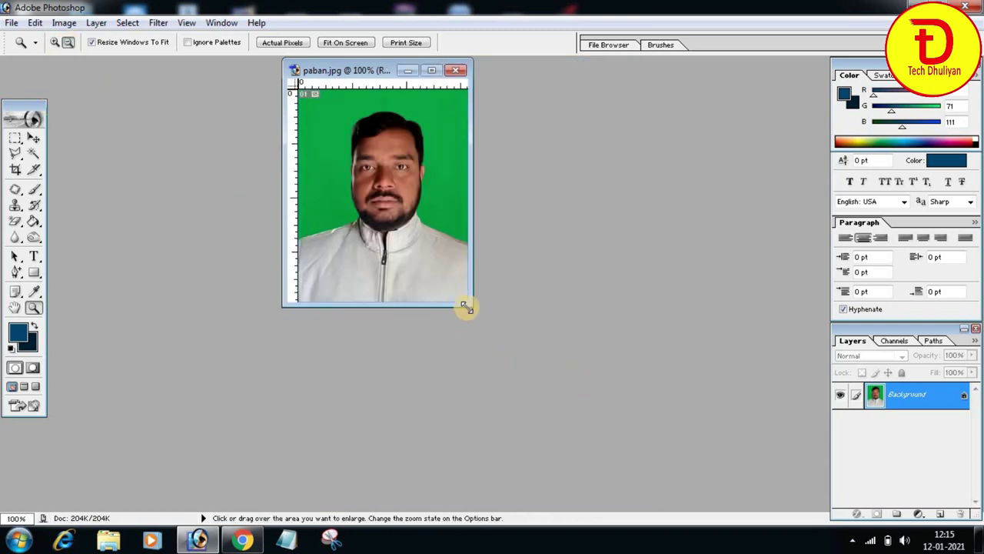
Resize and reposition the document window and zoom the portrait to 200%.
left_click_drag(467, 307, 656, 450)
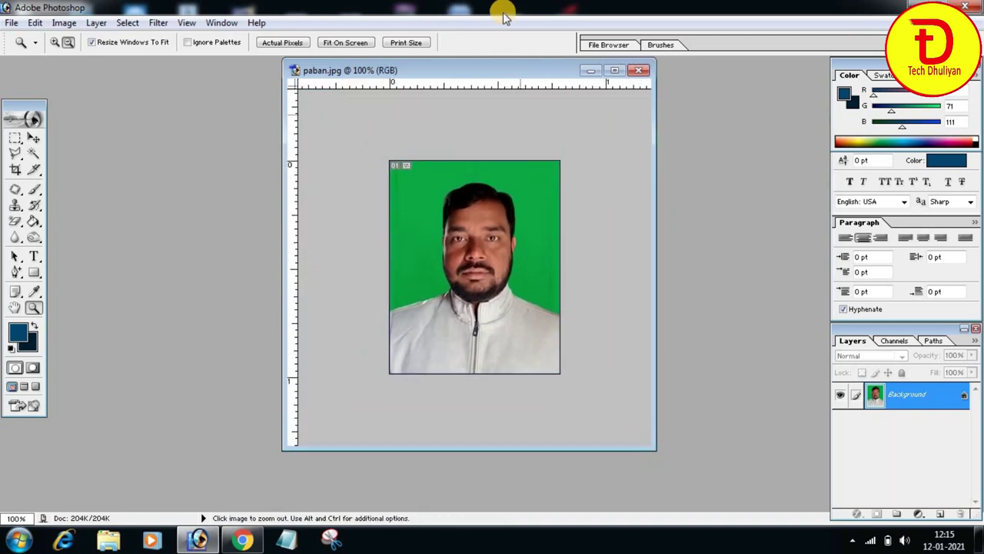
left_click_drag(461, 71, 409, 75)
left_click(55, 42)
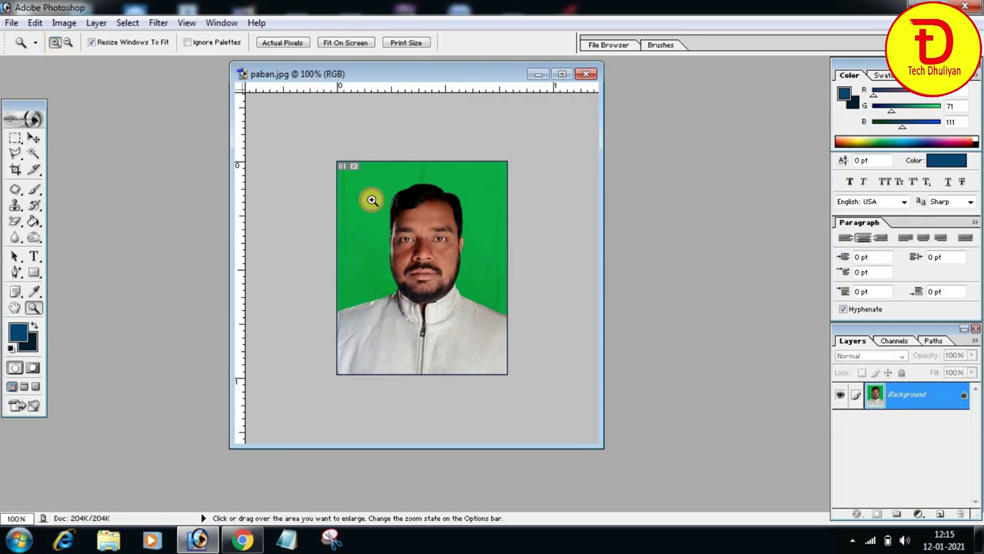
left_click(446, 291)
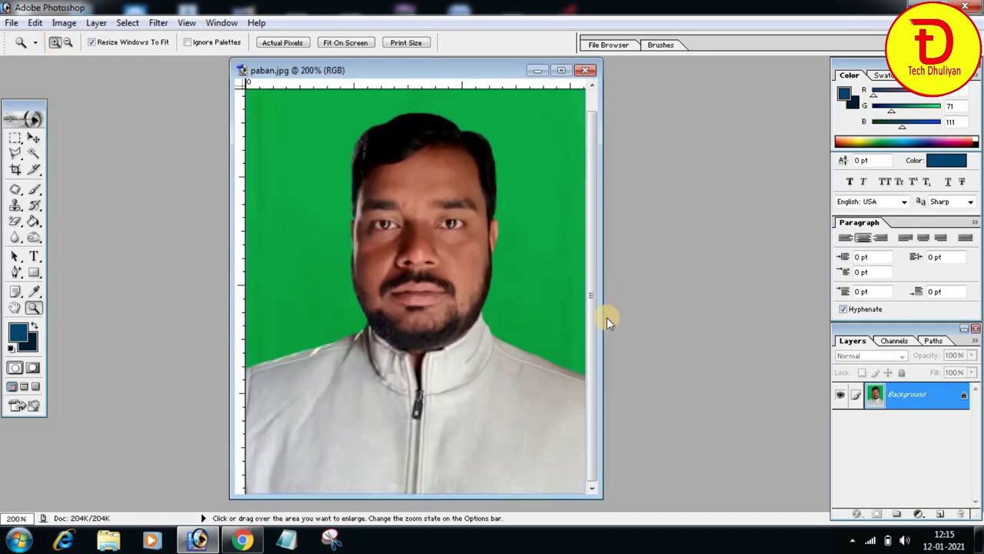
left_click_drag(600, 315, 682, 316)
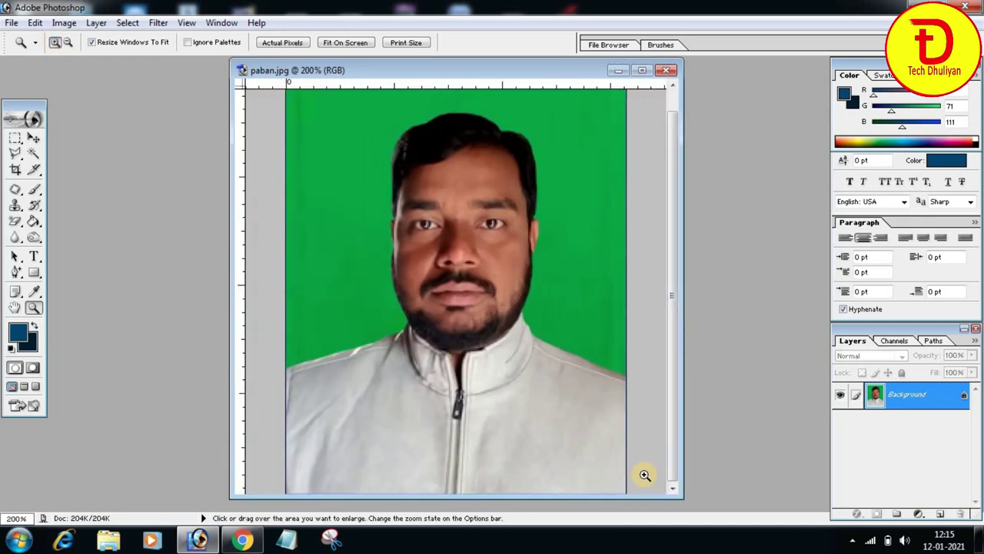
left_click_drag(648, 503, 646, 510)
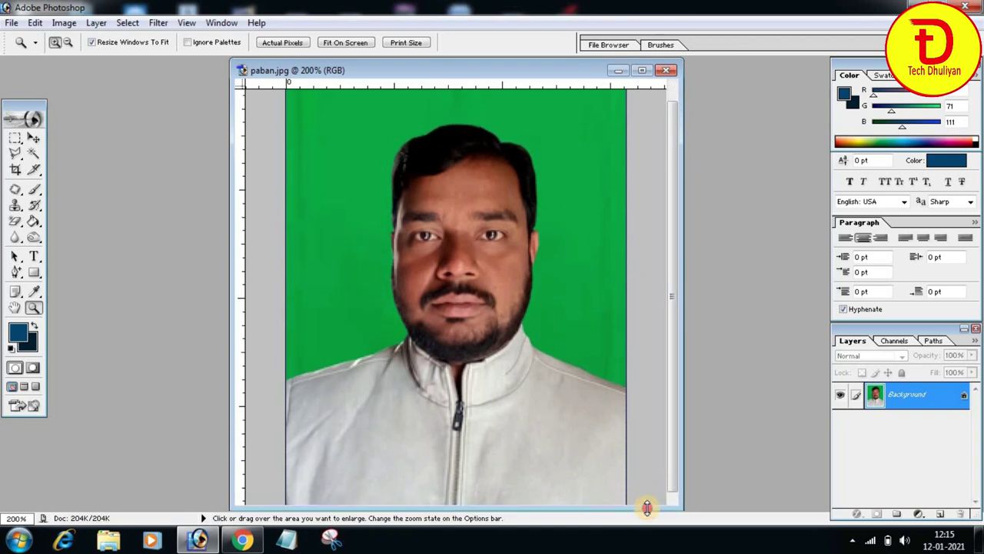
left_click_drag(674, 318, 673, 302)
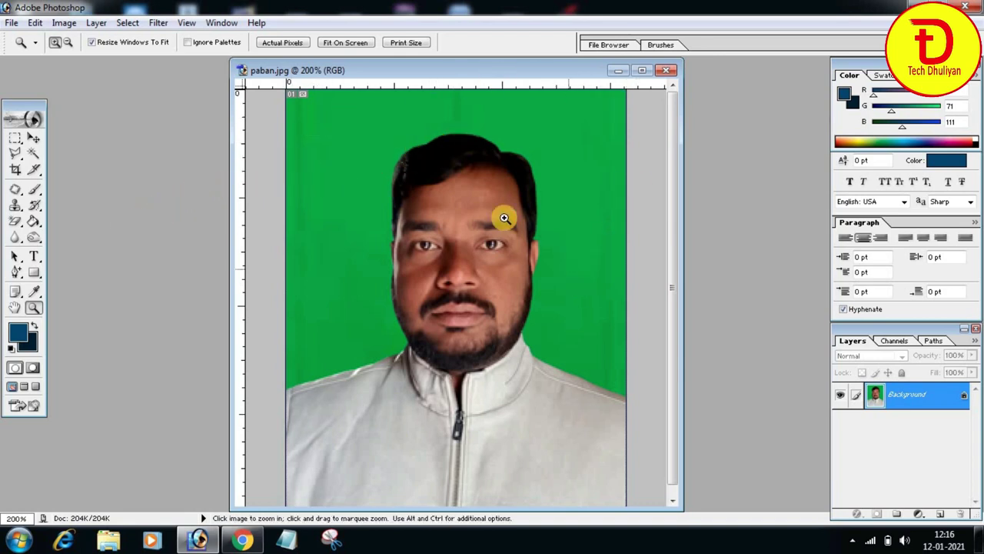
Magic Wand-select the green backdrop and fill it with a light blue background colour.
left_click(33, 156)
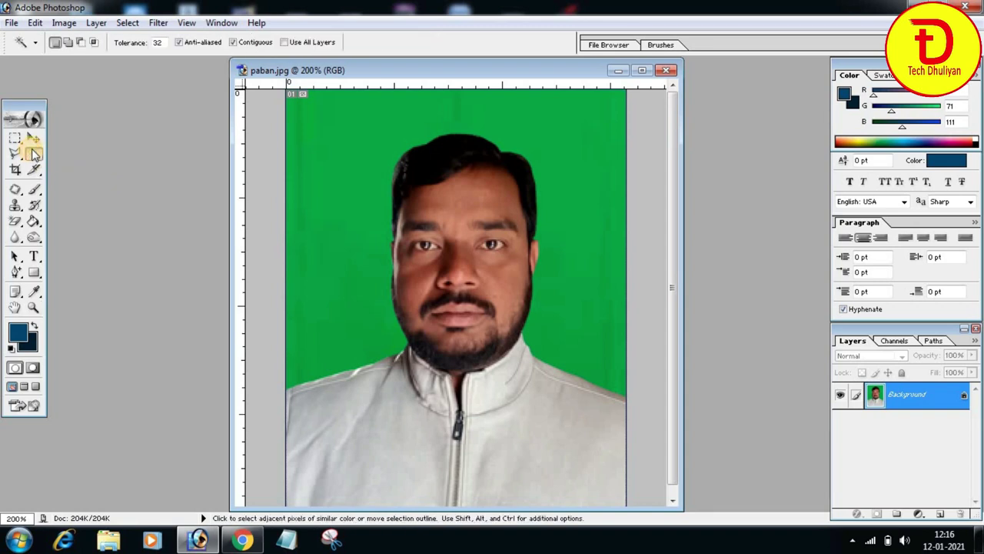
left_click(336, 200)
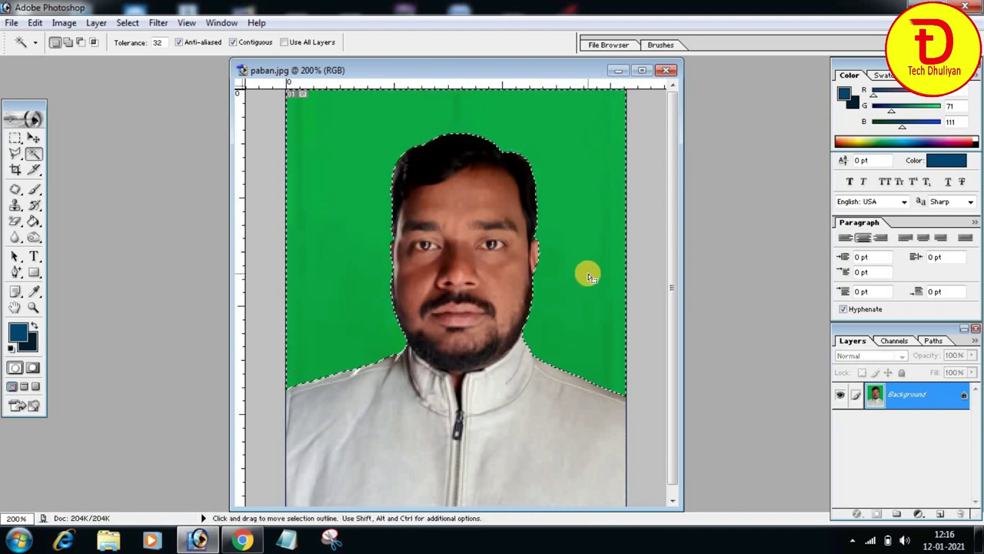
left_click(27, 342)
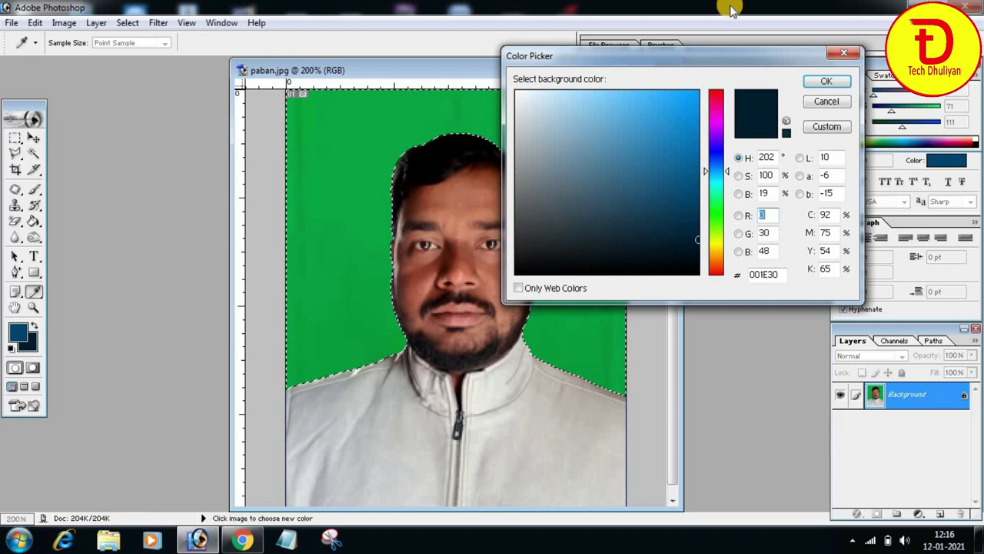
left_click_drag(698, 65, 731, 185)
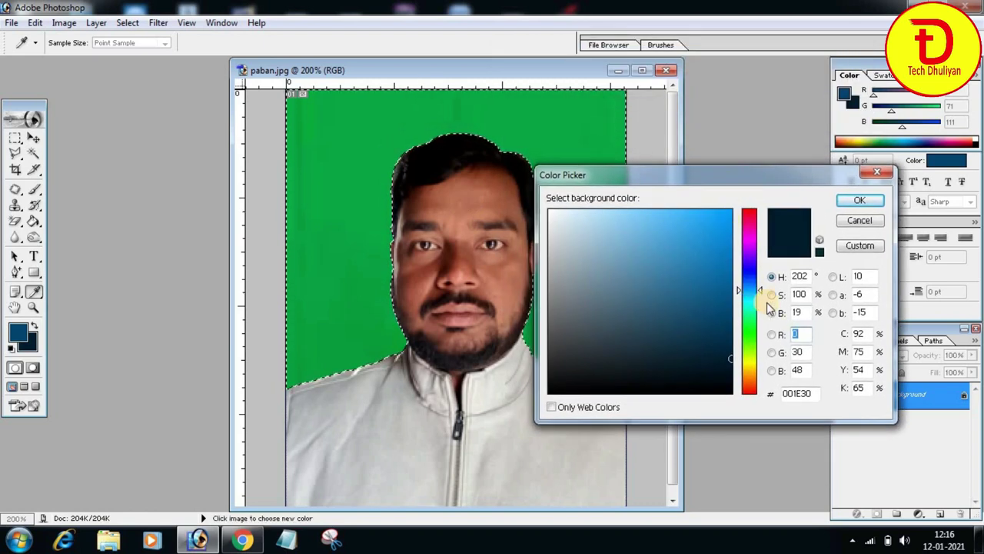
left_click_drag(756, 300, 750, 292)
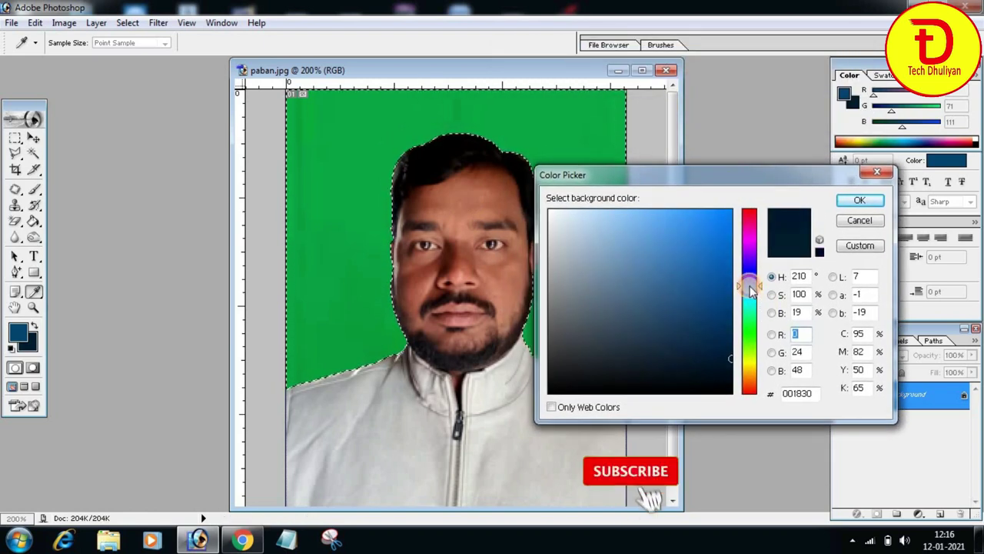
left_click_drag(698, 215, 762, 197)
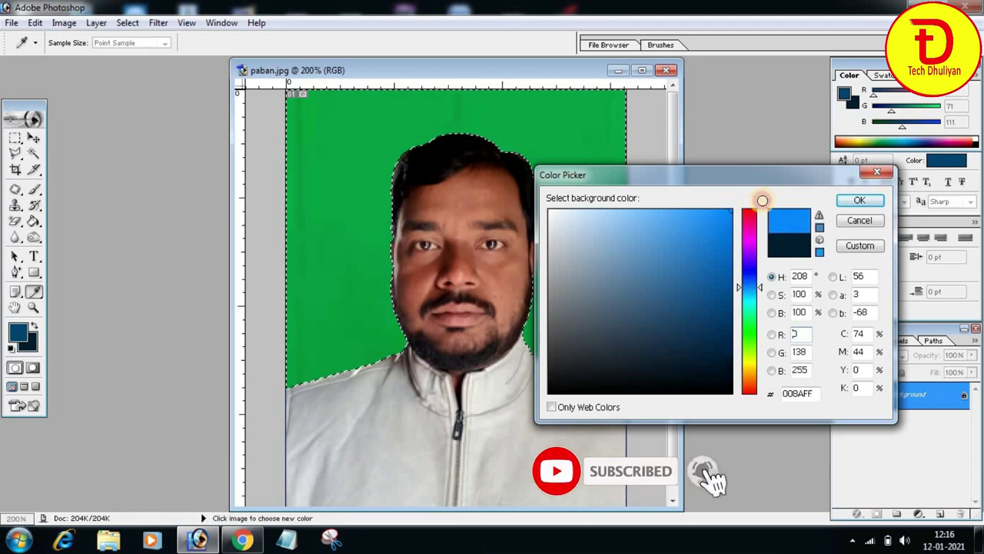
left_click_drag(746, 289, 753, 299)
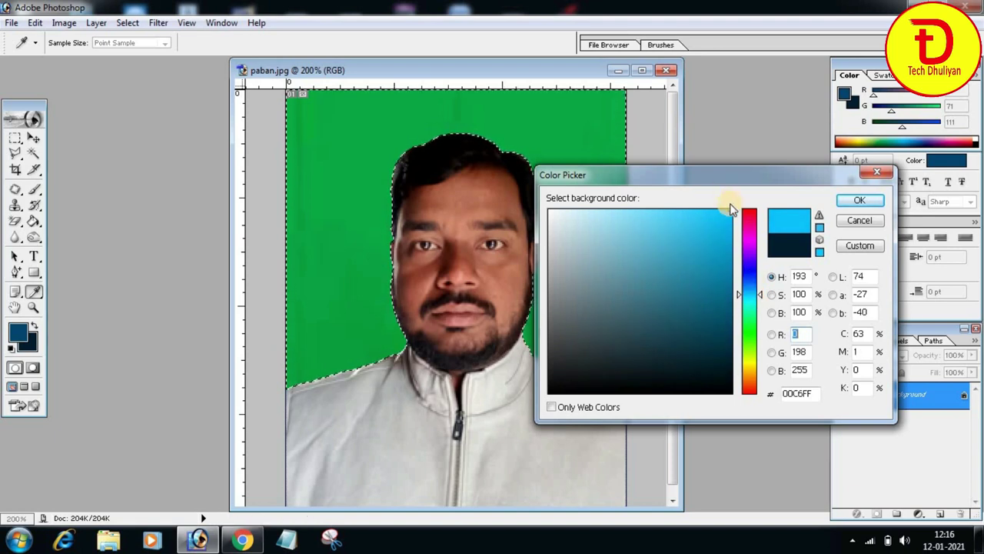
left_click(858, 201)
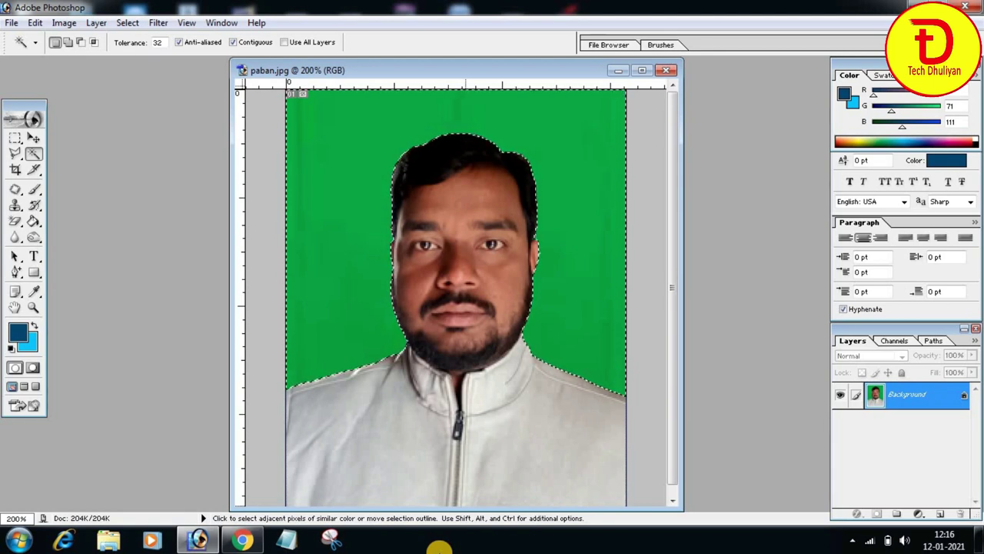
key("ctrl+BackSpace")
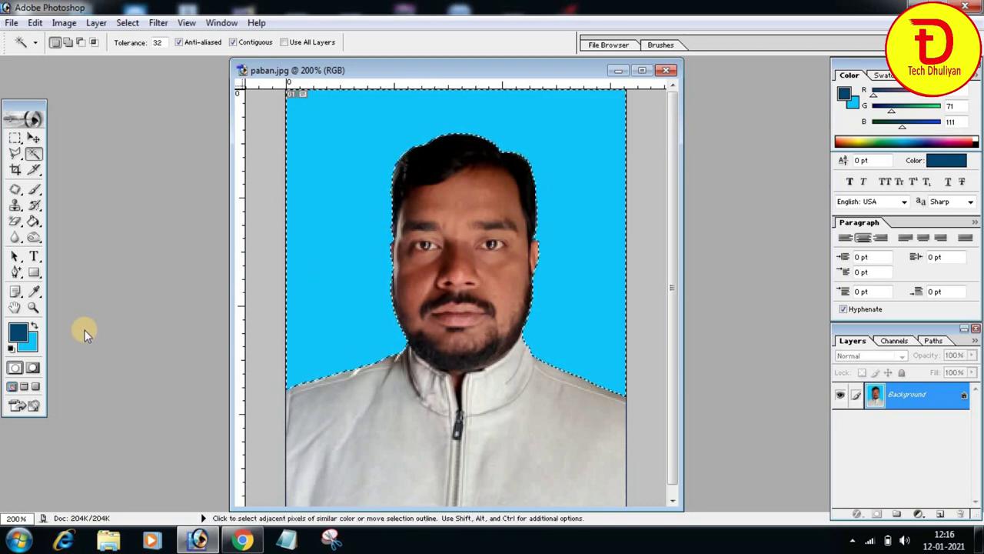
Change the background colour to bright blue 007EFF, refill the backdrop, and deselect.
left_click(30, 341)
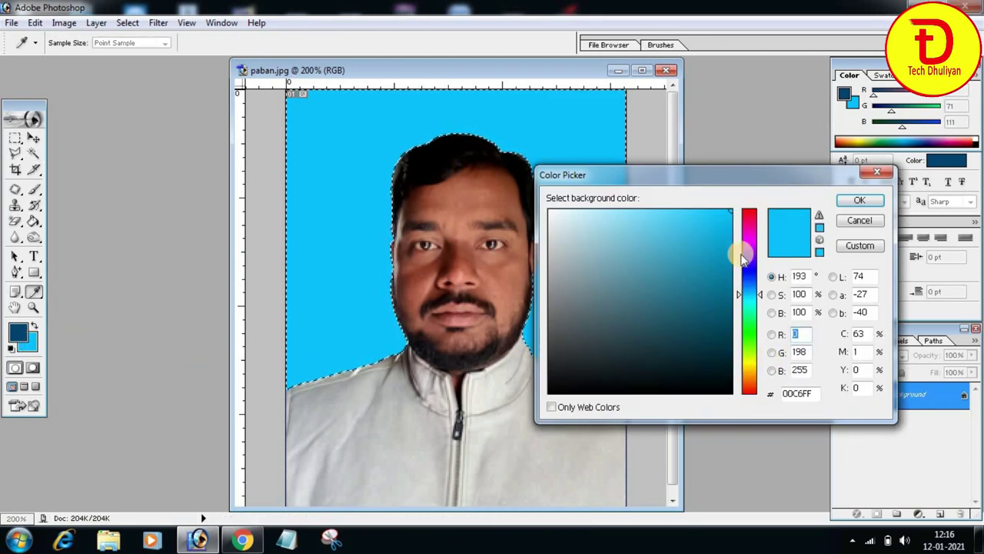
left_click(731, 223)
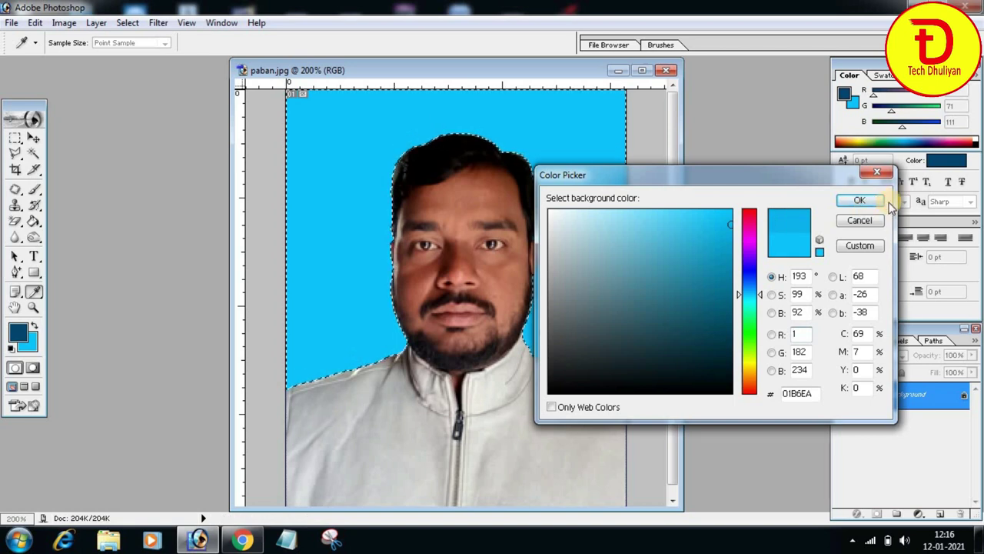
left_click(750, 266)
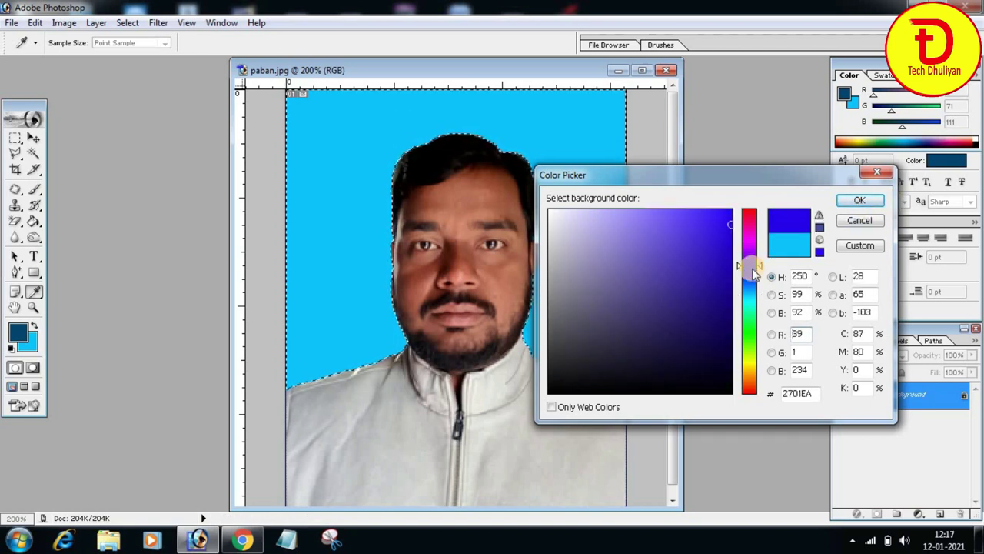
left_click_drag(752, 286, 755, 283)
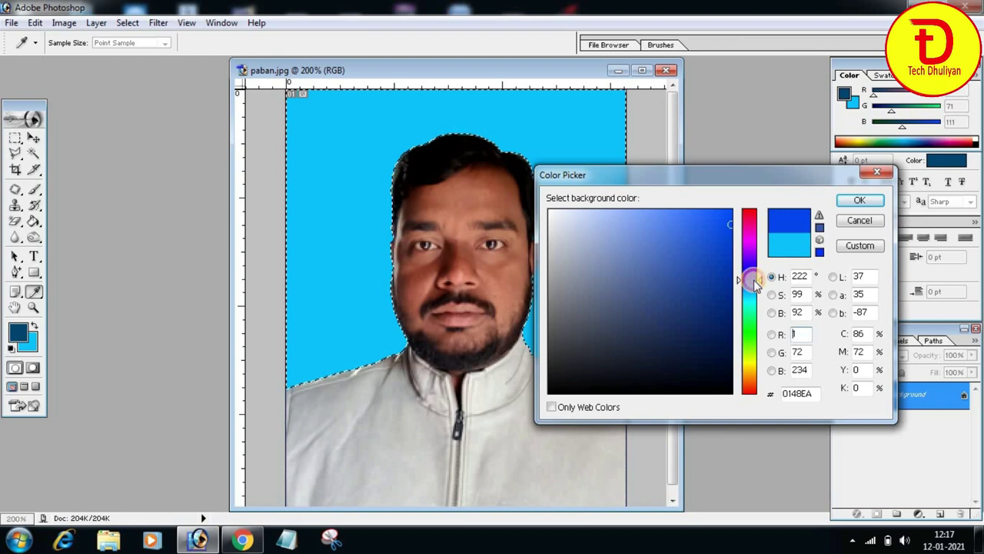
left_click_drag(756, 282, 753, 285)
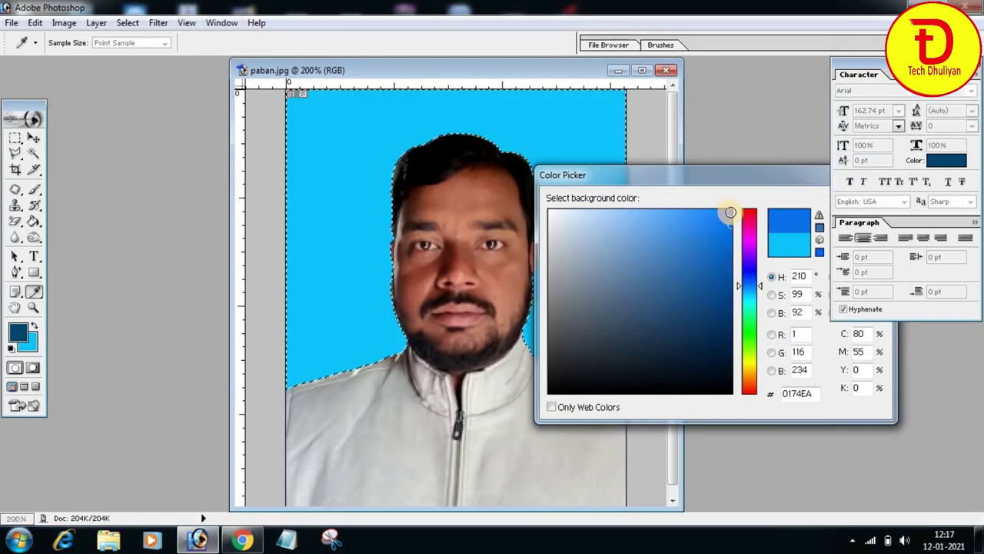
left_click(732, 203)
left_click(845, 202)
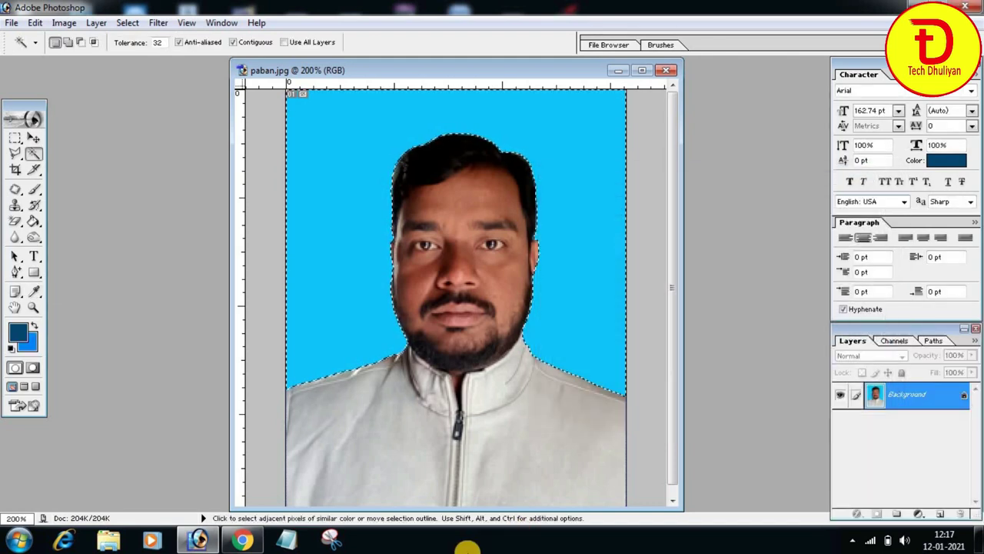
key("Delete")
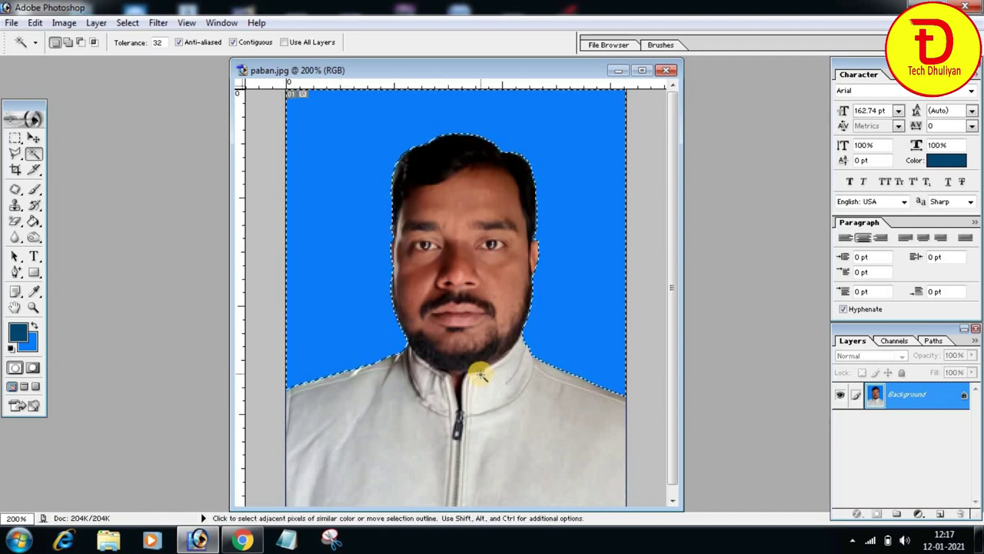
key("ctrl")
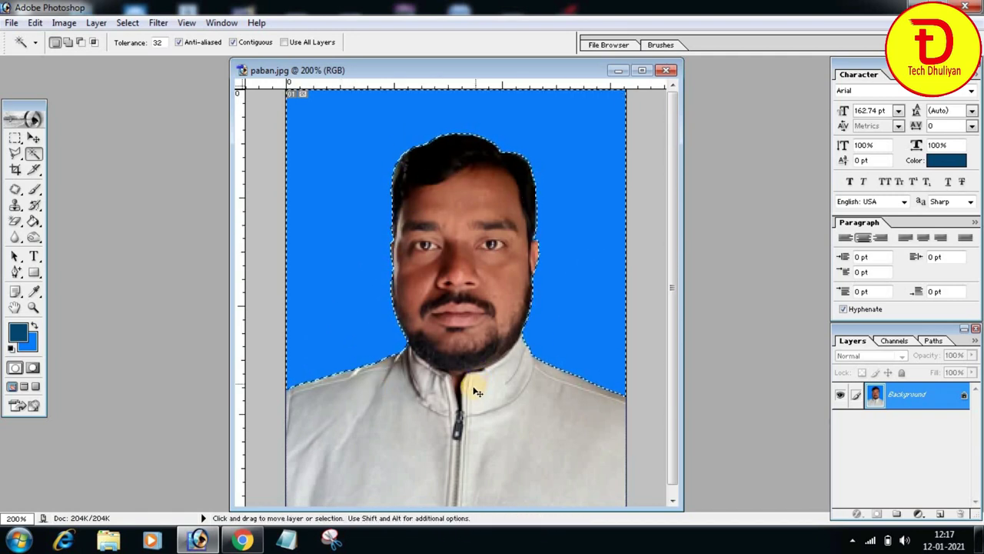
key("ctrl+d")
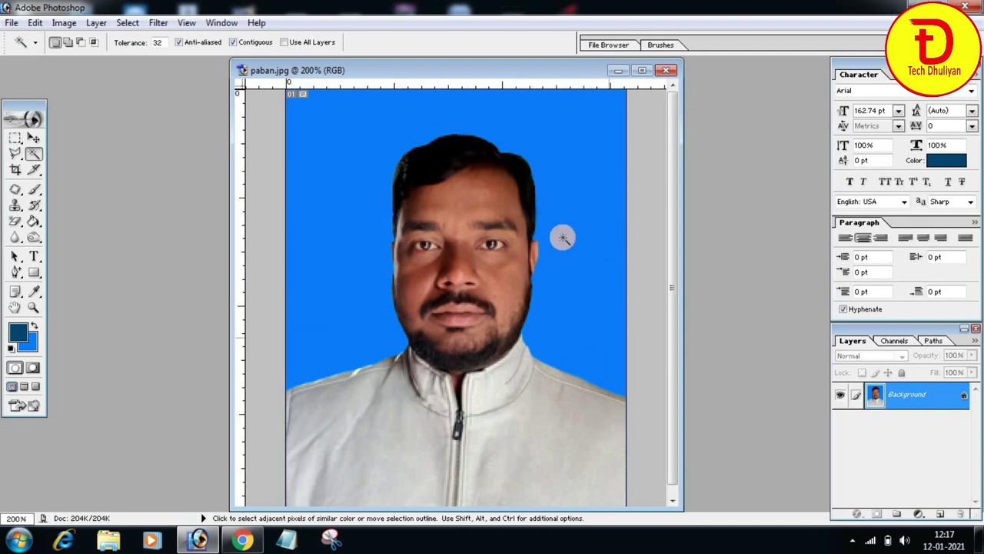
Select the person by inverting the background selection and raise the Curves midpoint from 120 to 135.
left_click(575, 325)
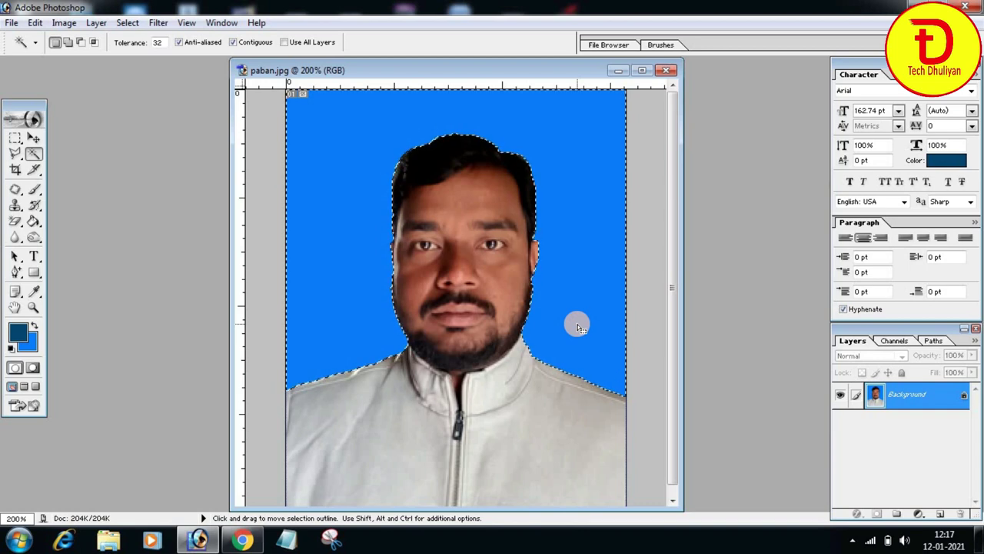
key("ctrl+shift+i")
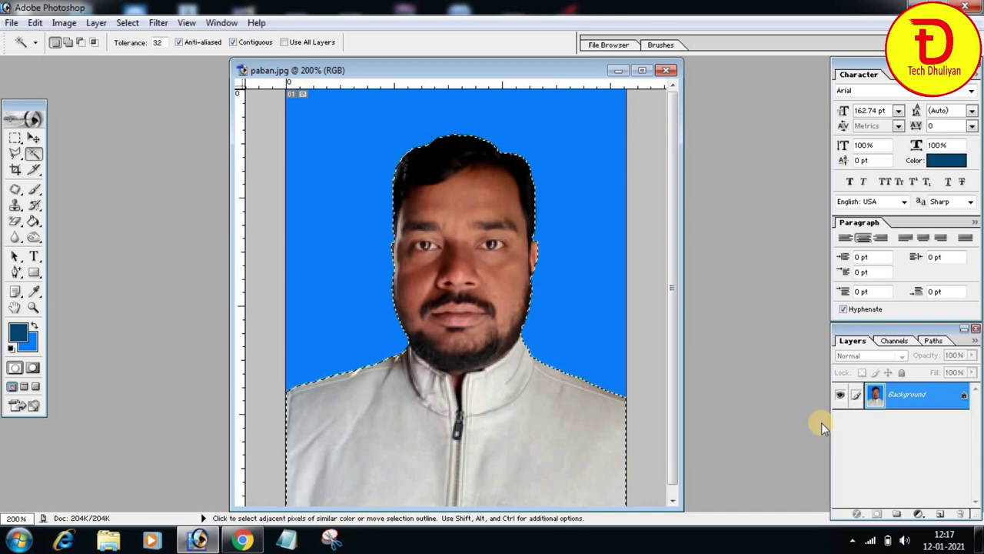
key("ctrl+m")
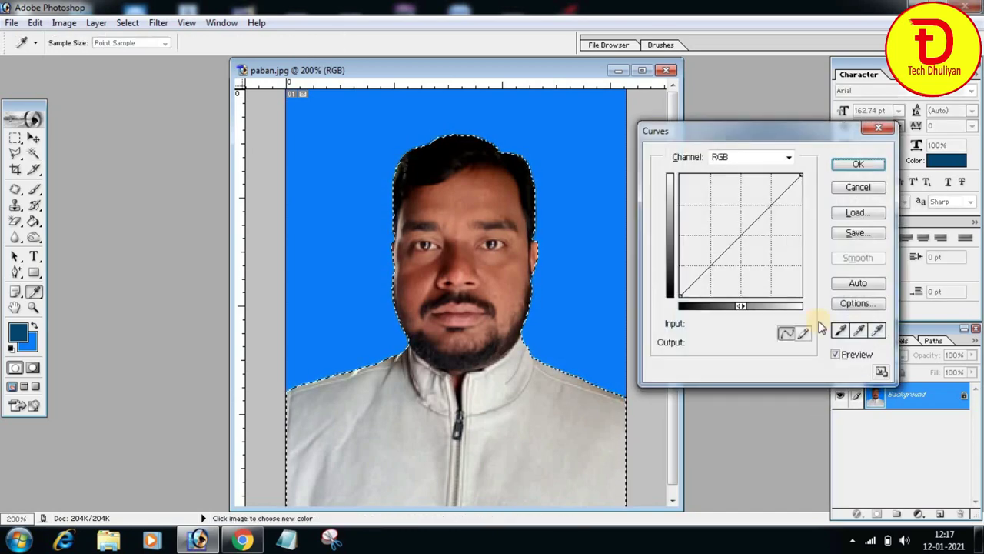
left_click_drag(743, 133, 767, 222)
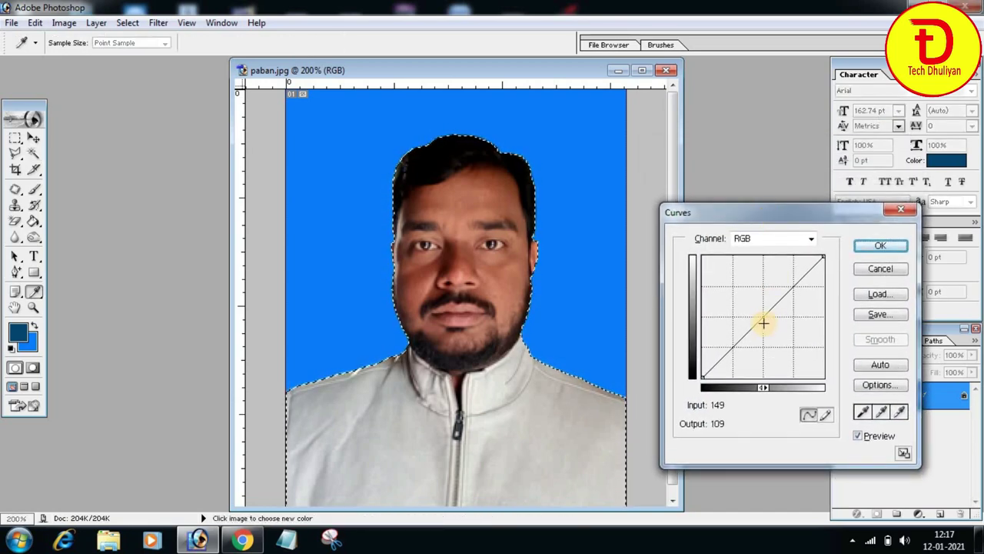
left_click_drag(759, 316, 759, 313)
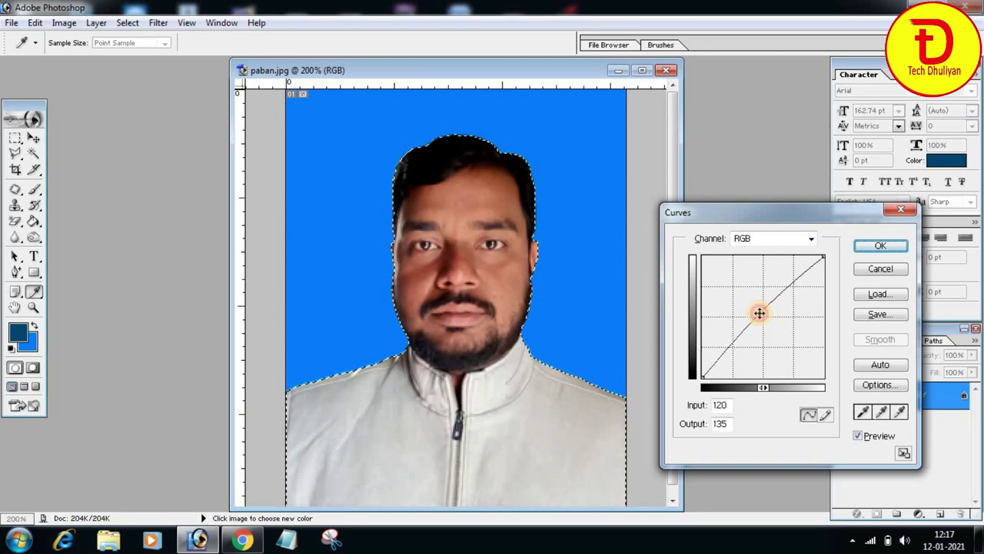
left_click(880, 247)
key("w")
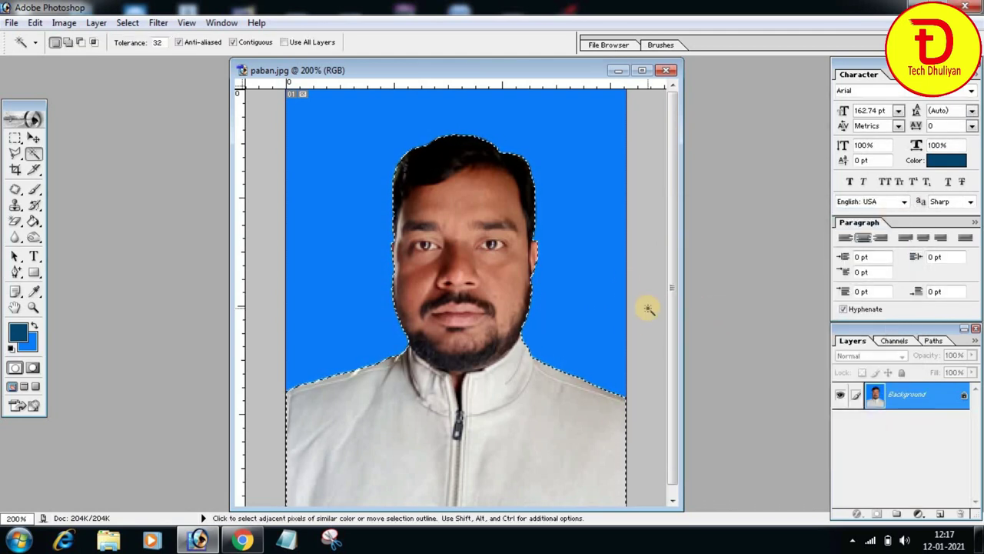
Deselect, zoom the portrait out to 100%, and move its window down-right.
key("ctrl+d")
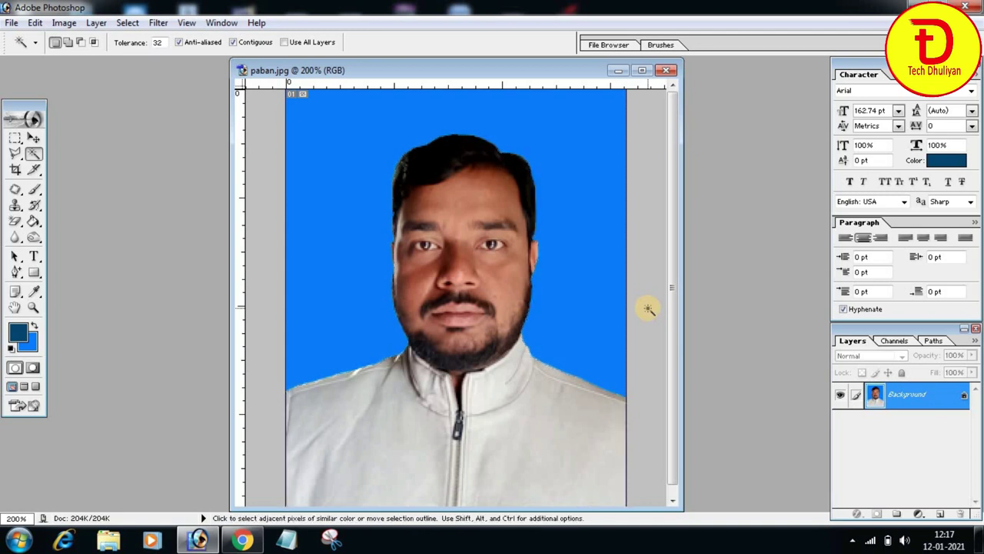
left_click(34, 307)
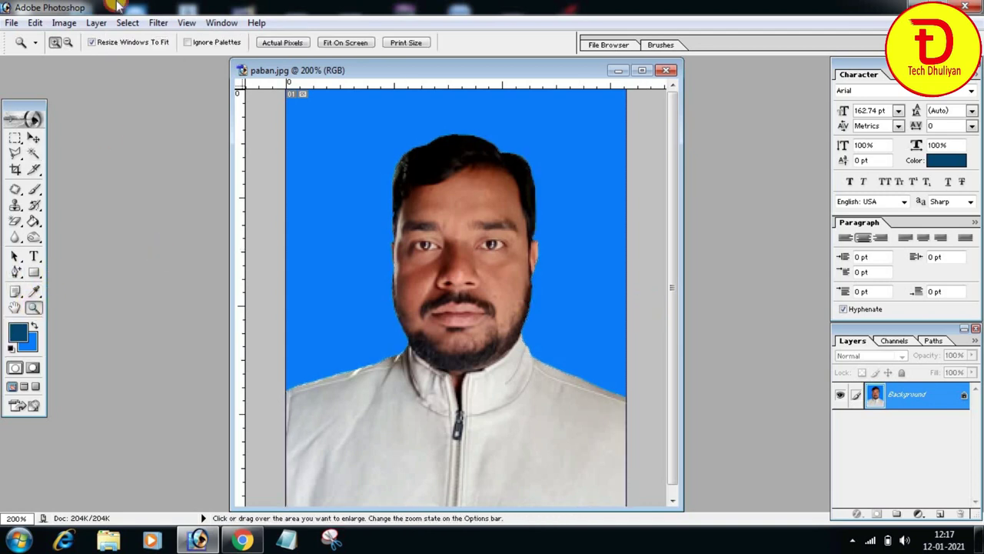
left_click(67, 47)
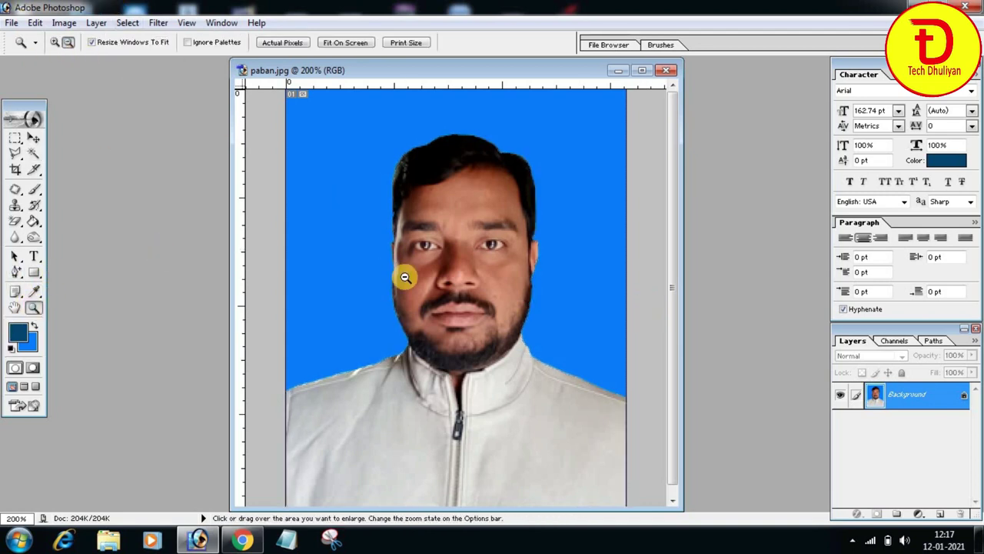
left_click(467, 310)
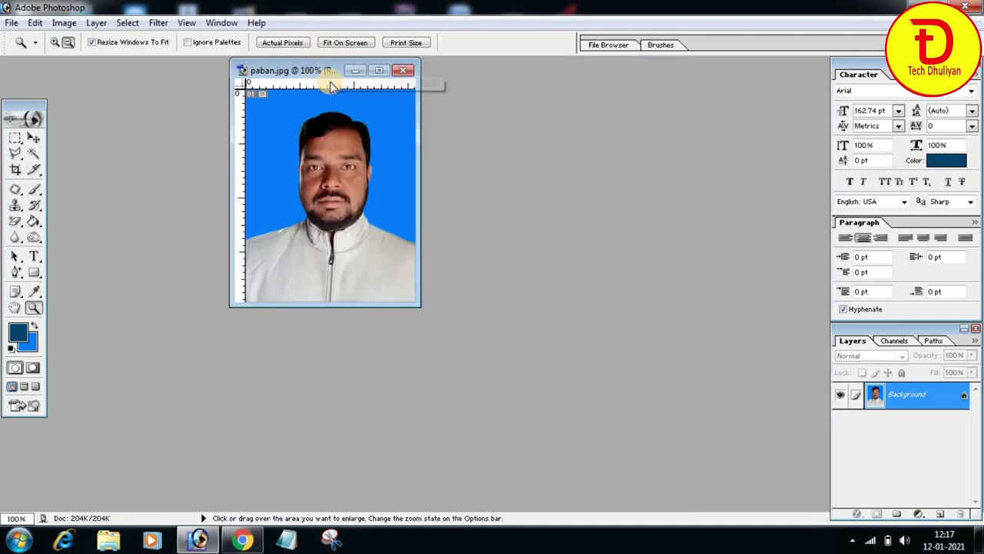
left_click_drag(330, 71, 359, 126)
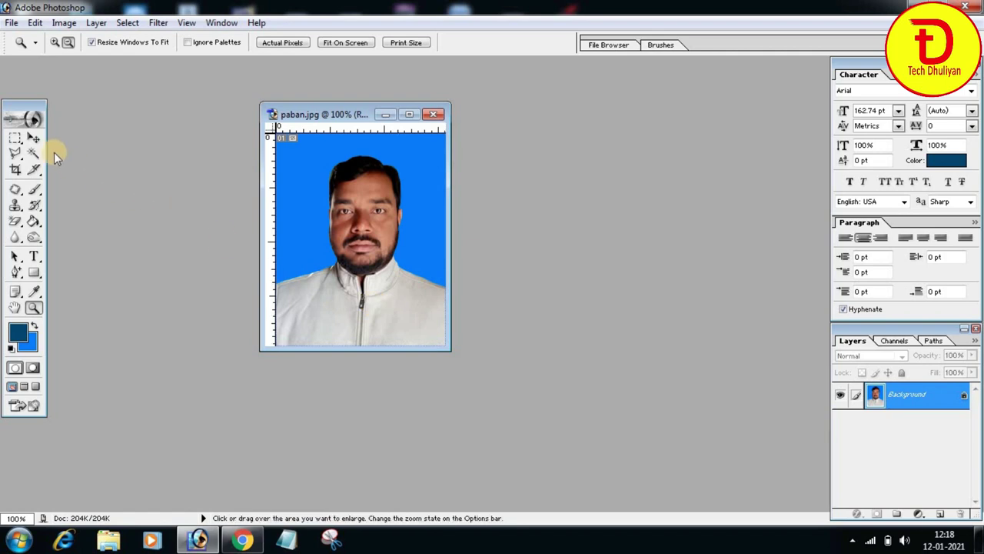
left_click(34, 138)
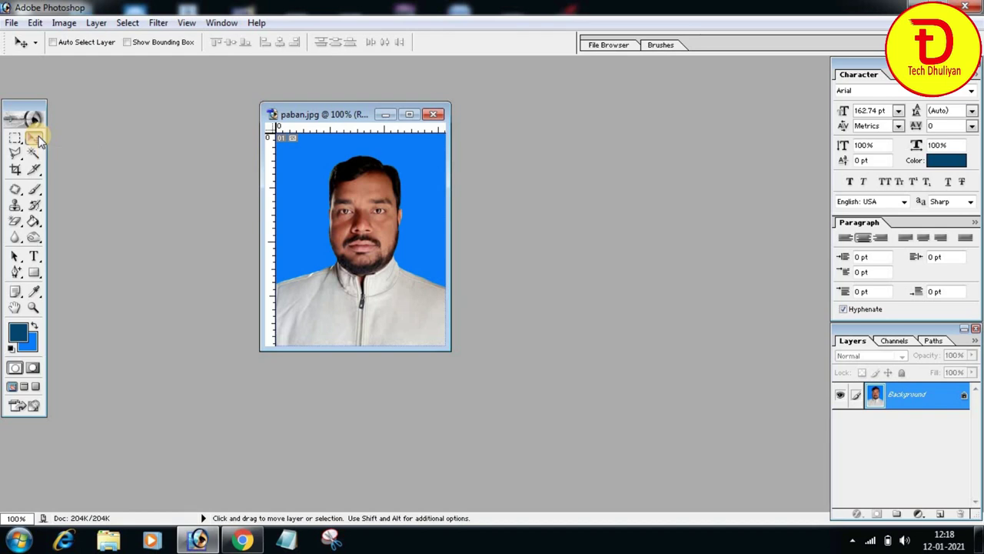
key("ctrl+b")
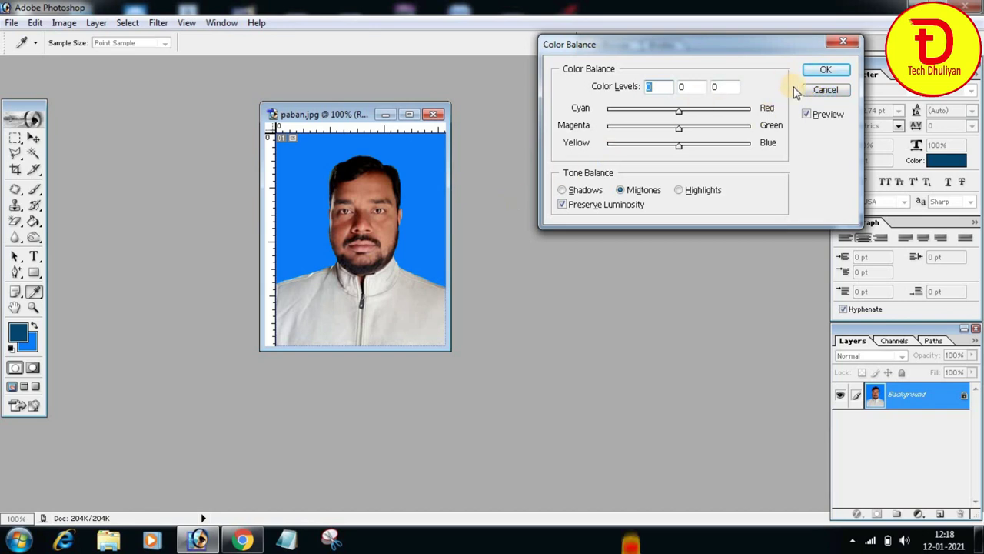
left_click(826, 90)
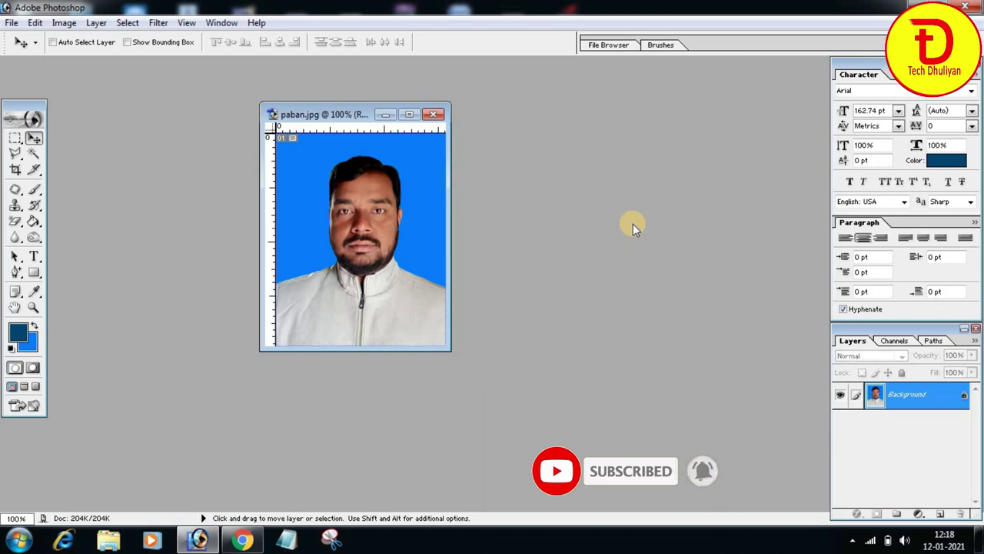
key("ctrl+l")
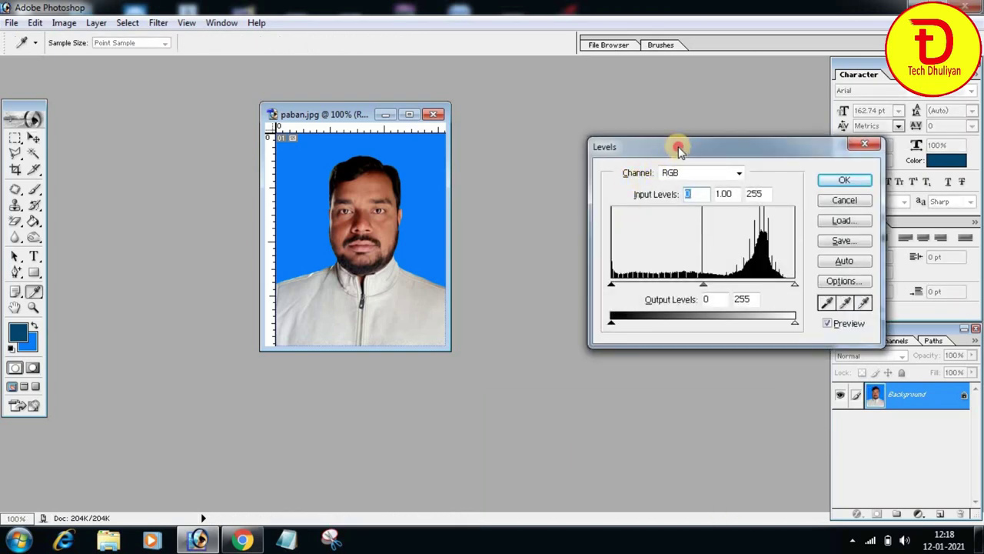
Set the Levels input values to 0, 1.04 and 247 and apply.
left_click_drag(676, 148, 599, 119)
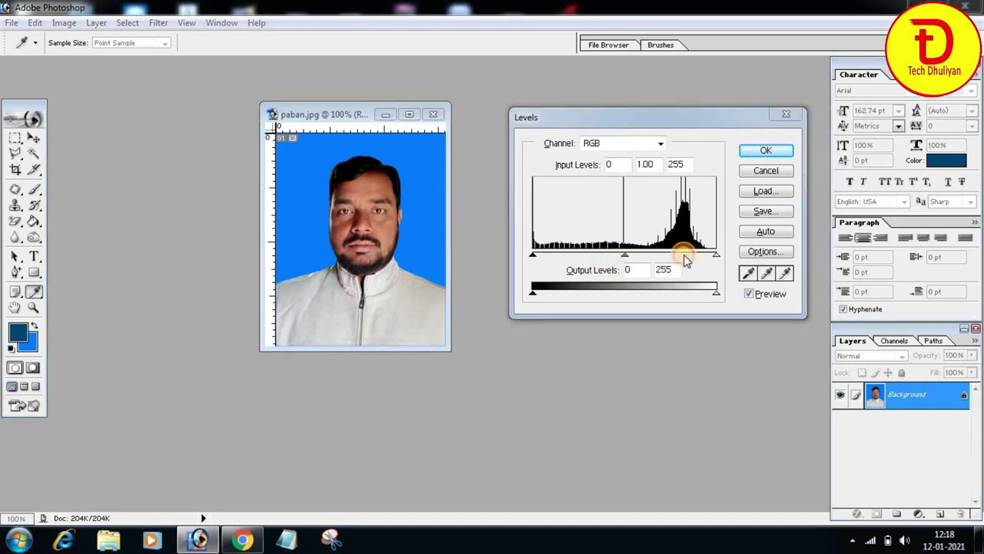
left_click(715, 255)
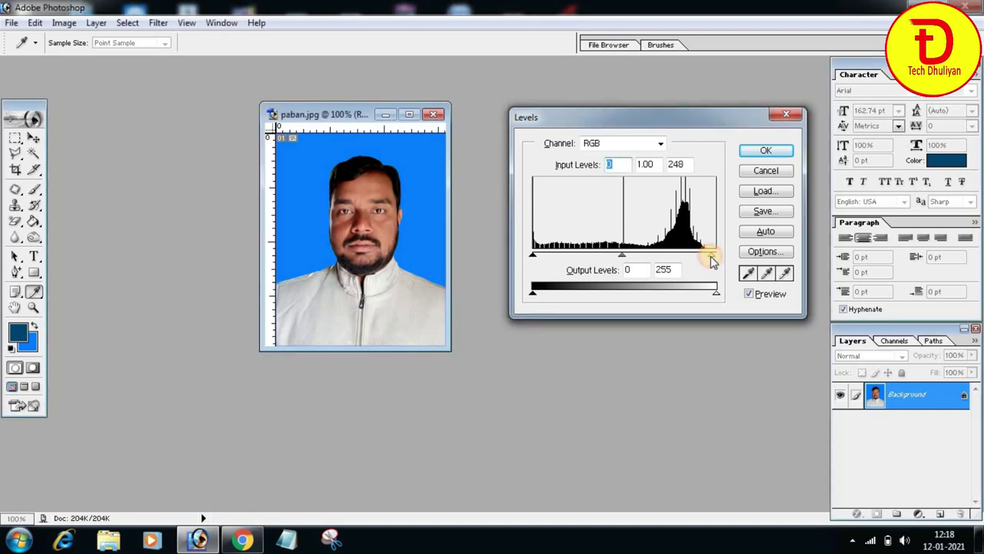
left_click(710, 256)
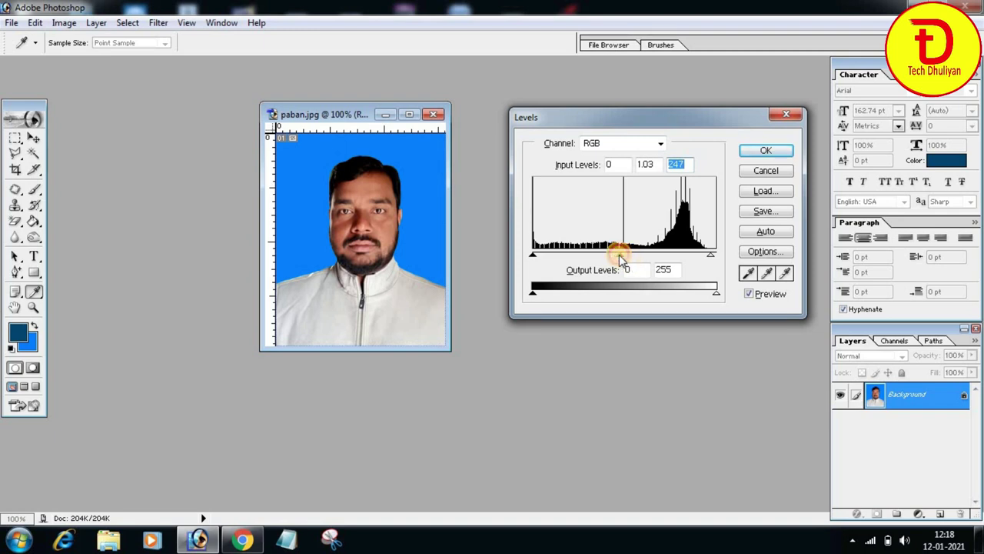
left_click(621, 254)
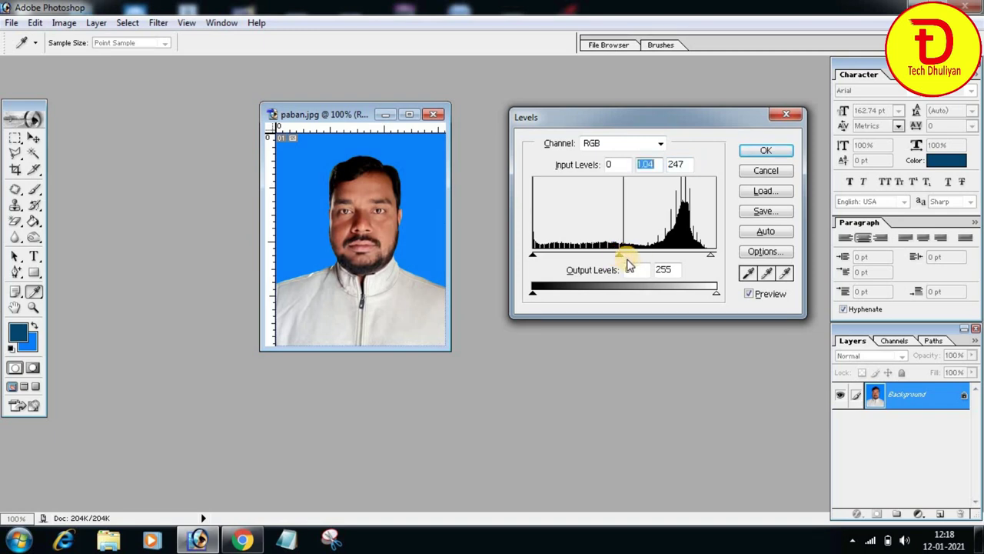
left_click(769, 151)
key("v")
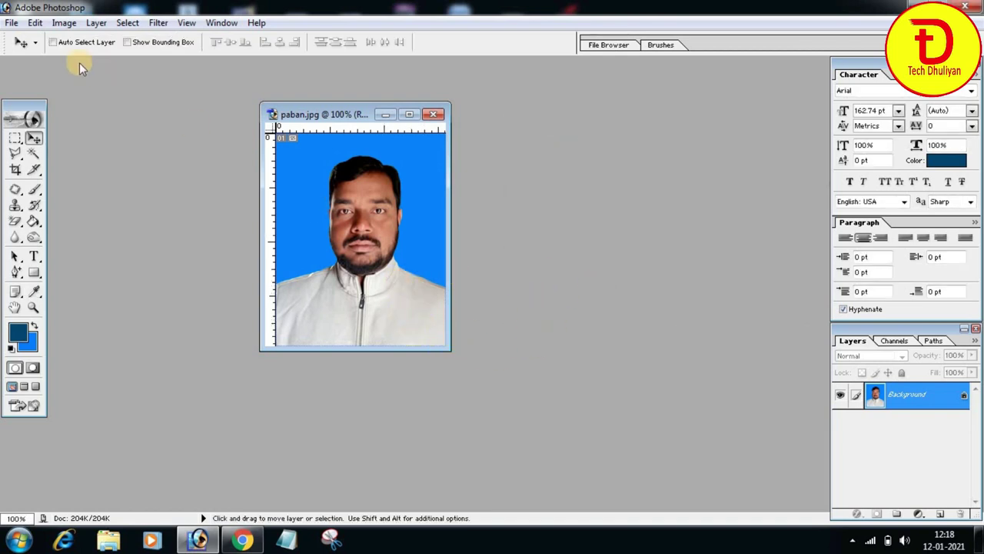
Open the Selective Color adjustment dialog for the passport photo.
left_click(63, 23)
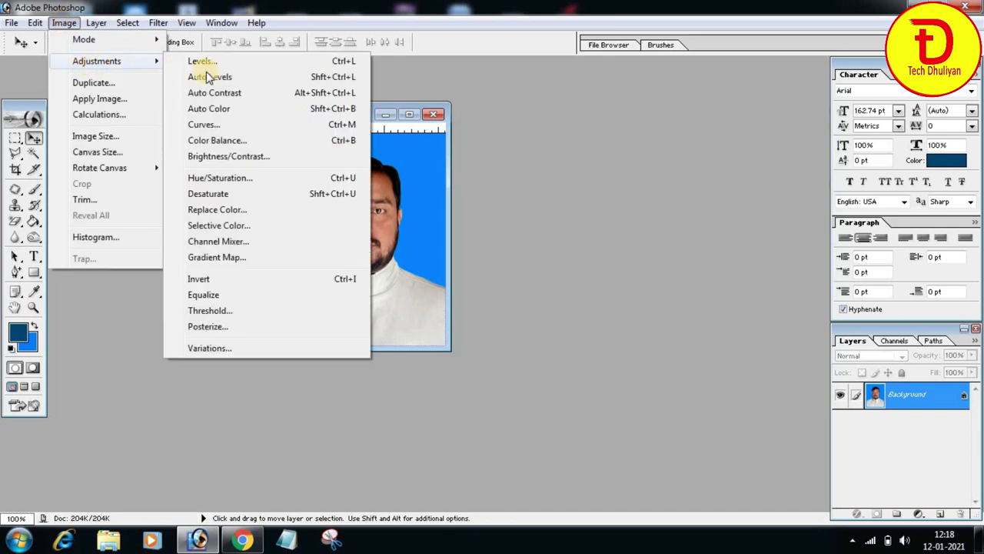
mouse_move(97, 61)
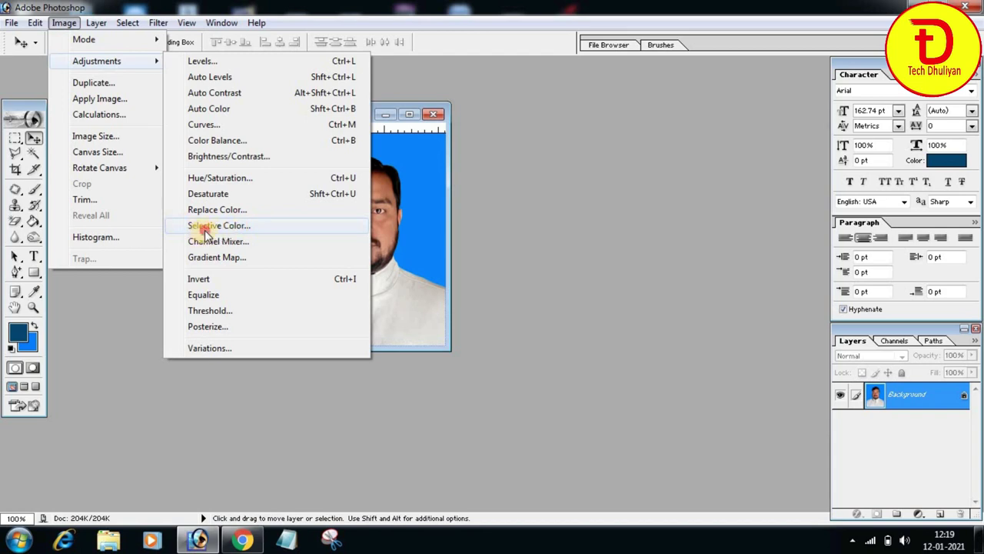
left_click(206, 231)
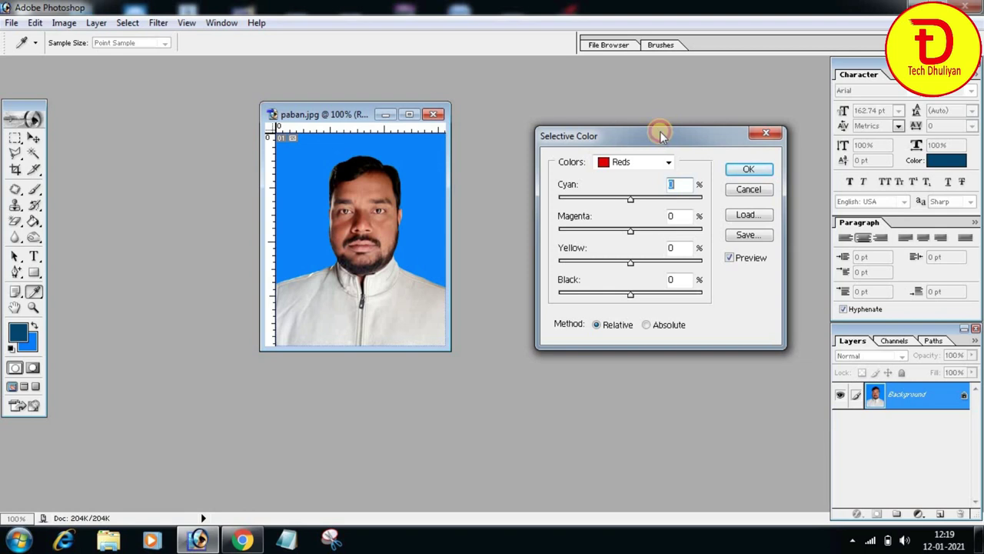
left_click_drag(661, 134, 648, 97)
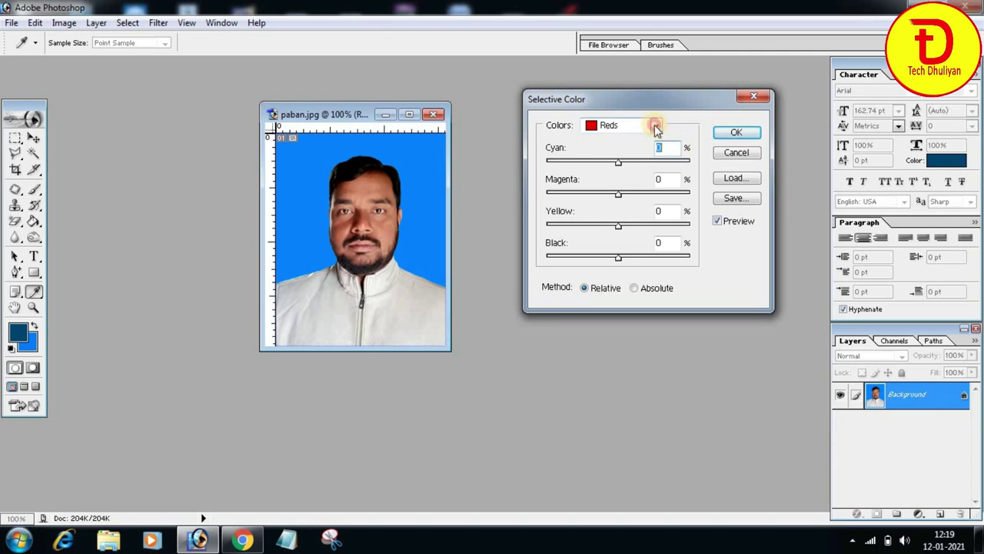
Switch the Selective Color range to Yellows, confirm it, and select the Move tool.
left_click(656, 126)
left_click(626, 147)
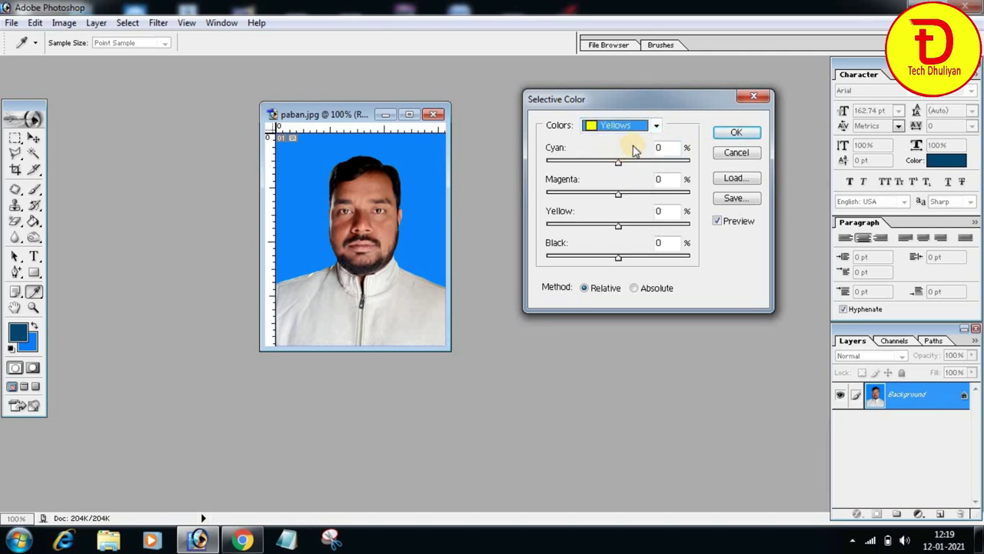
left_click(743, 139)
key("v")
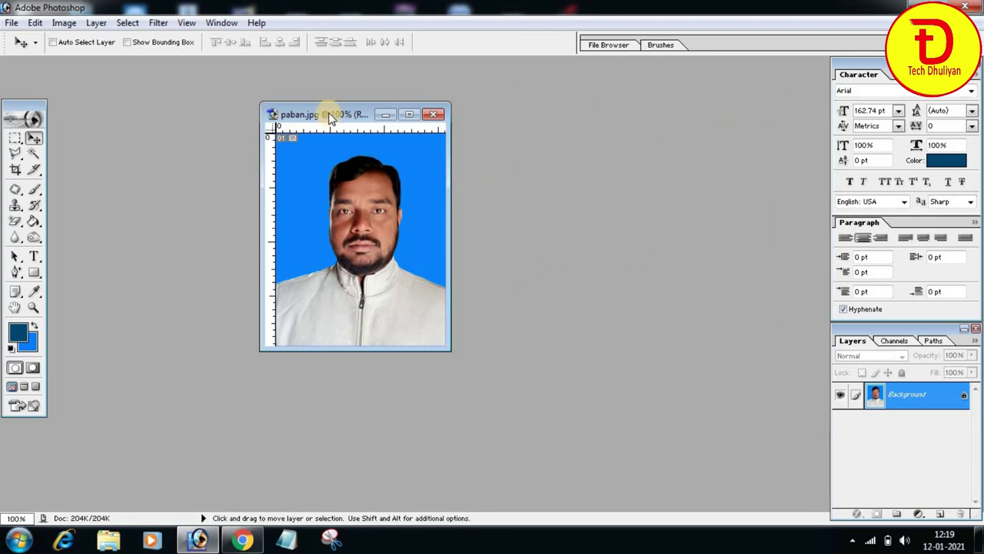
left_click_drag(325, 114, 418, 93)
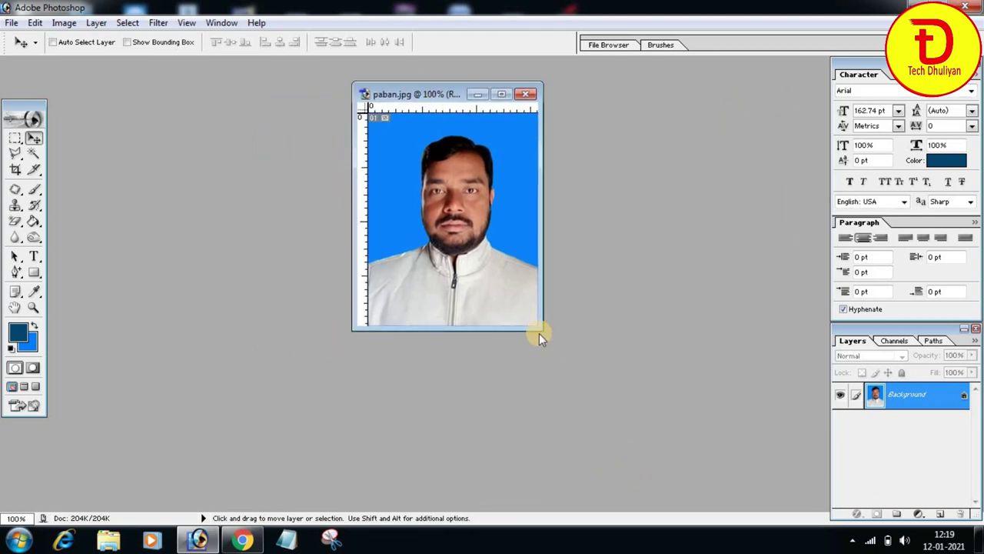
Select the whole passport photo with a rectangular marquee.
left_click_drag(539, 333, 611, 411)
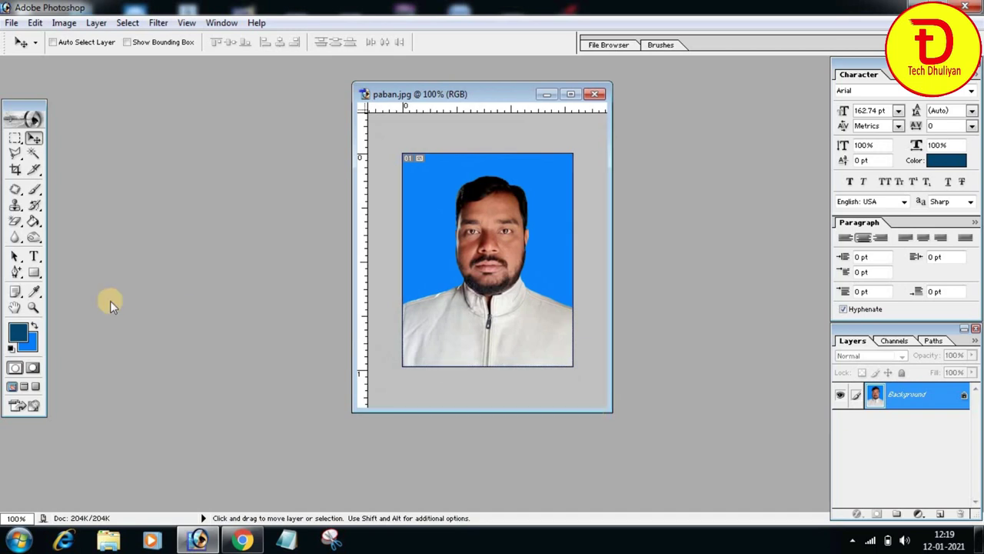
left_click(14, 140)
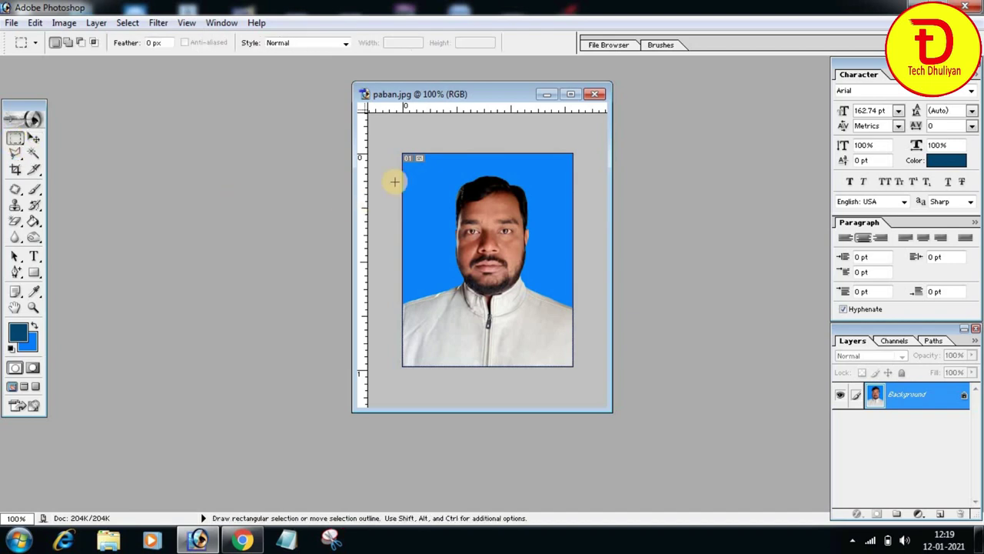
left_click_drag(401, 152, 572, 363)
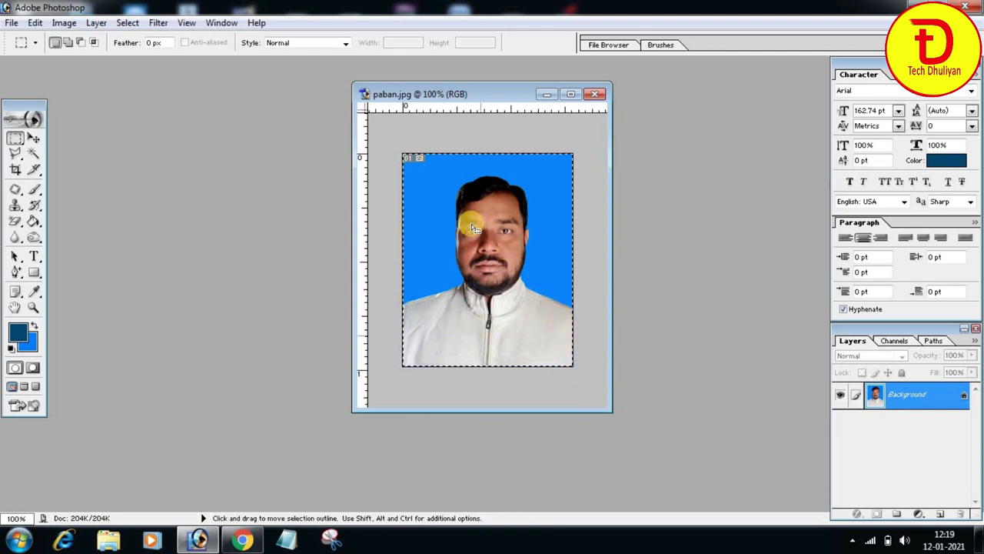
Stroke the selection with a 3 px black border, then deselect.
right_click(474, 266)
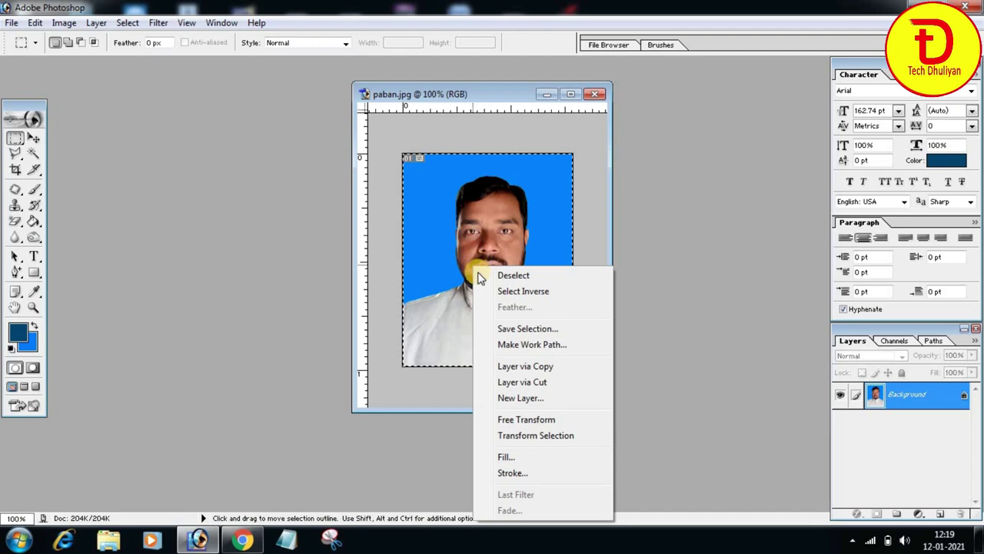
left_click(511, 472)
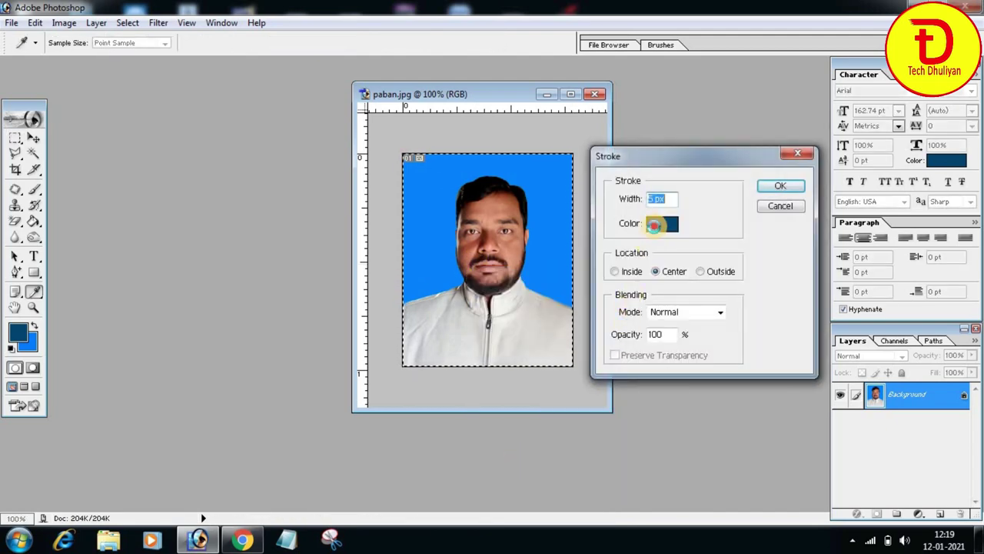
left_click(660, 224)
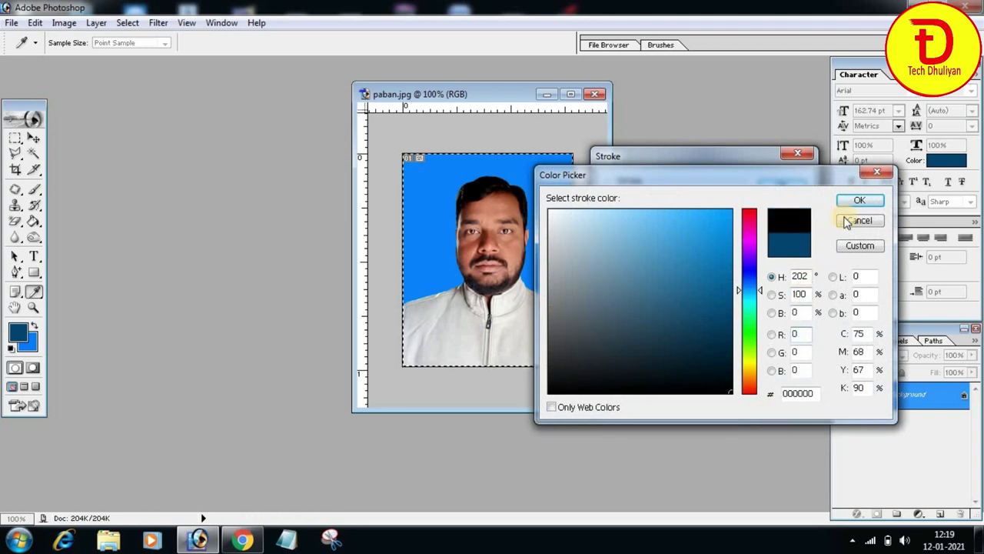
left_click(858, 200)
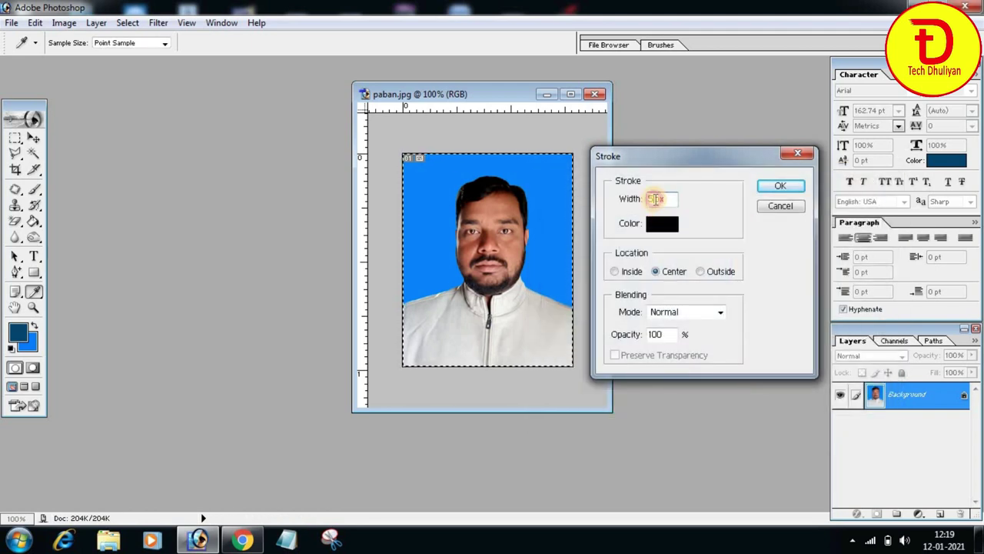
double_click(653, 200)
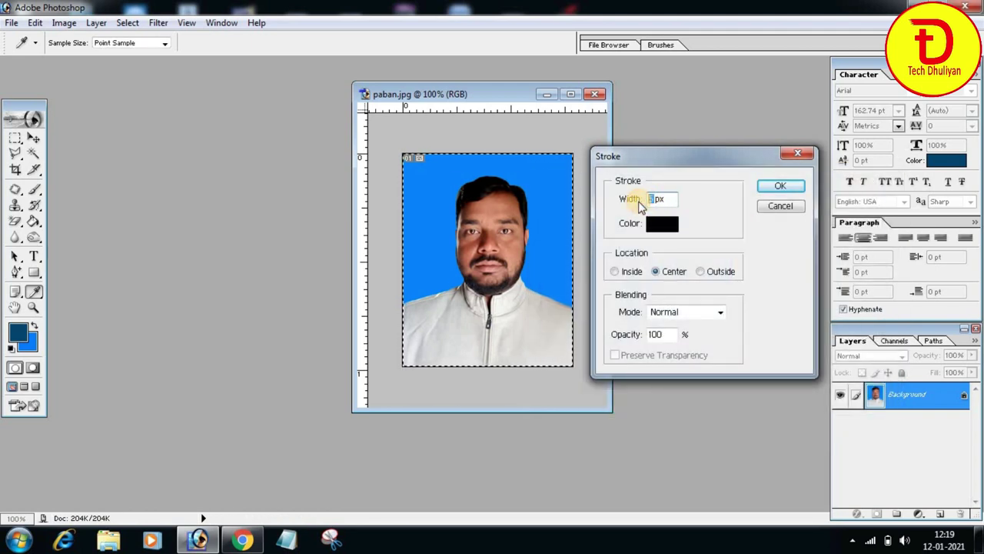
type("3")
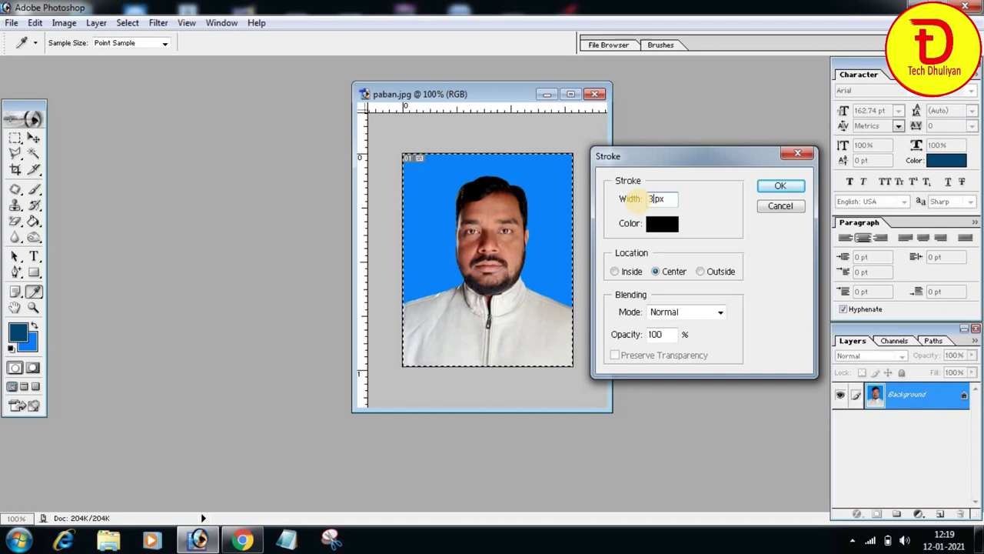
left_click(782, 187)
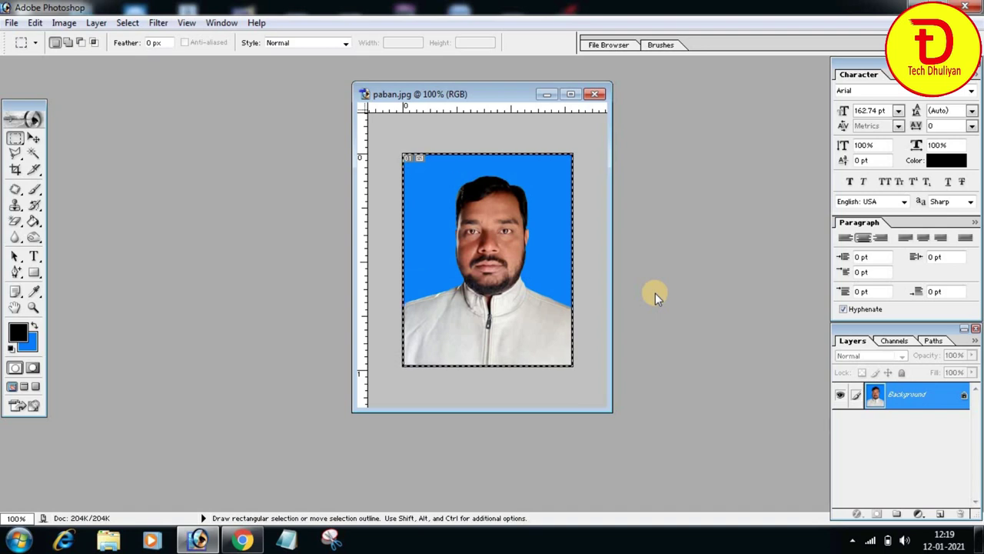
key("ctrl+d")
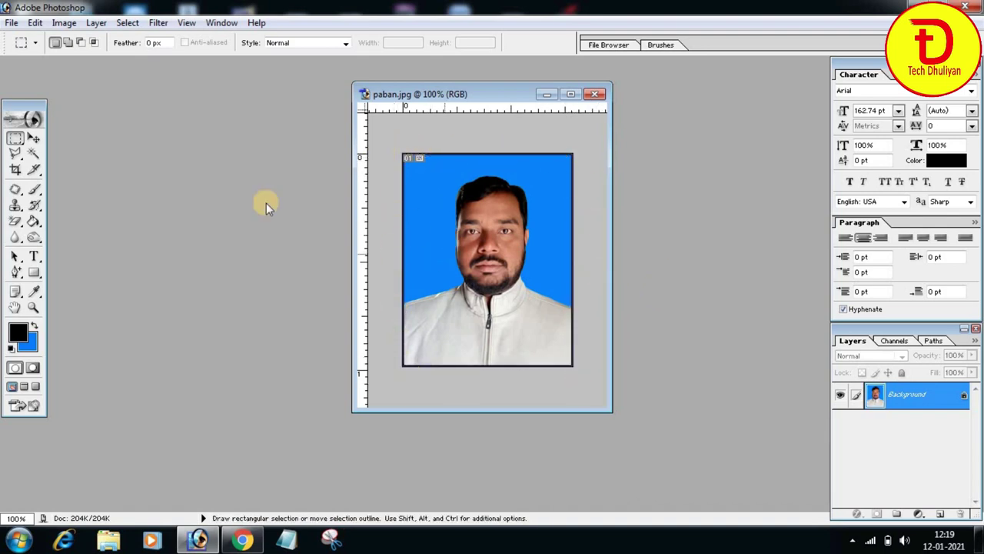
Create a new document from the 4 x 6 inch, 300 ppi preset.
left_click_drag(483, 94, 609, 113)
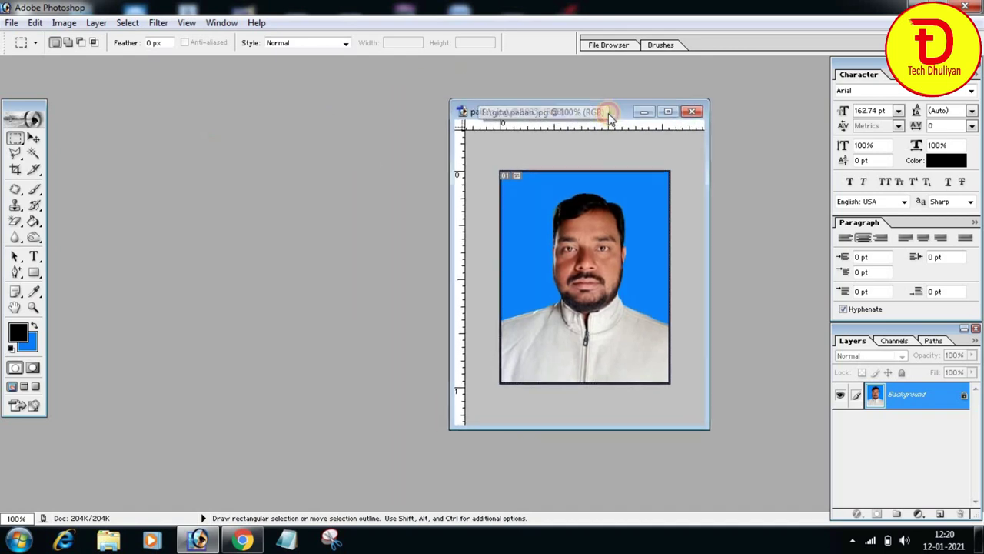
left_click(33, 138)
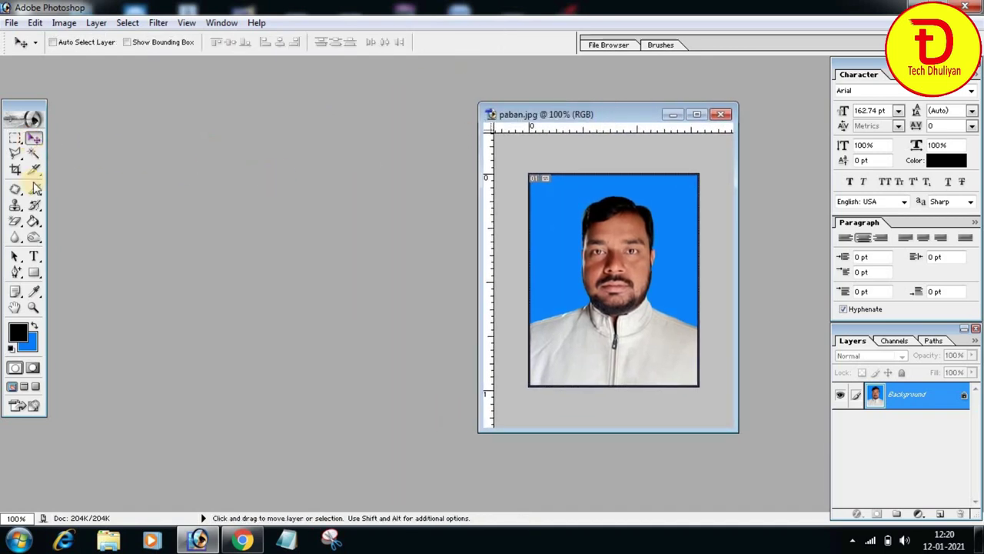
left_click(10, 25)
left_click(33, 40)
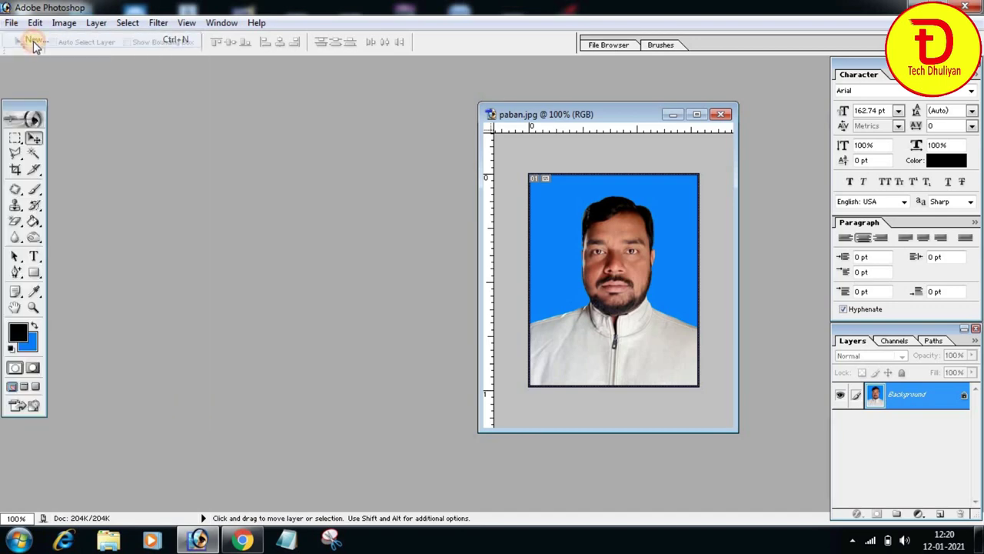
left_click_drag(364, 170, 316, 148)
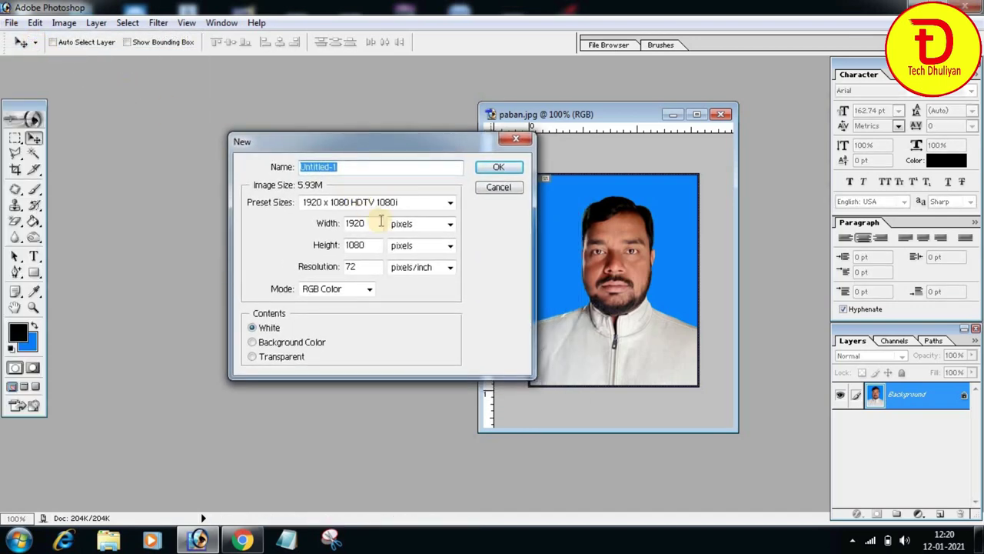
left_click(386, 207)
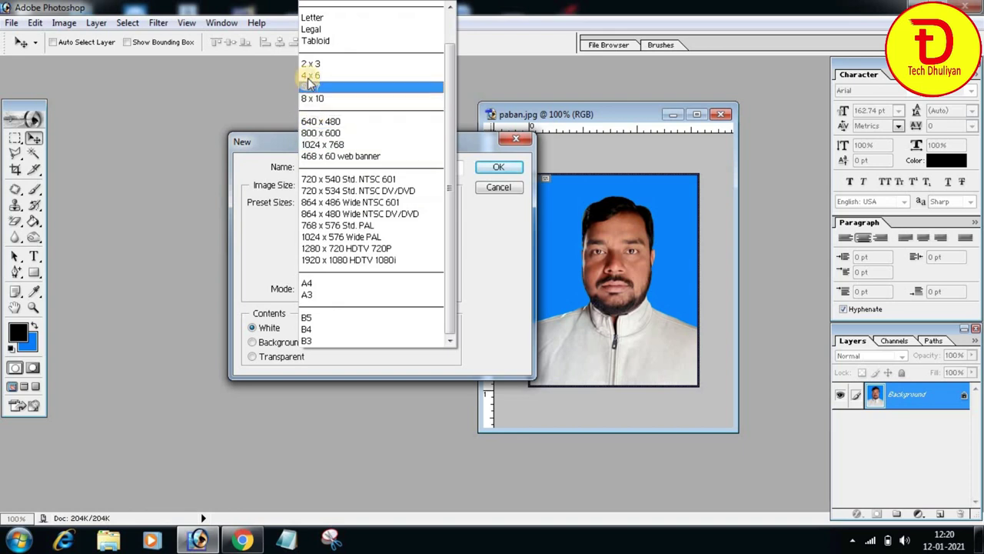
left_click(319, 77)
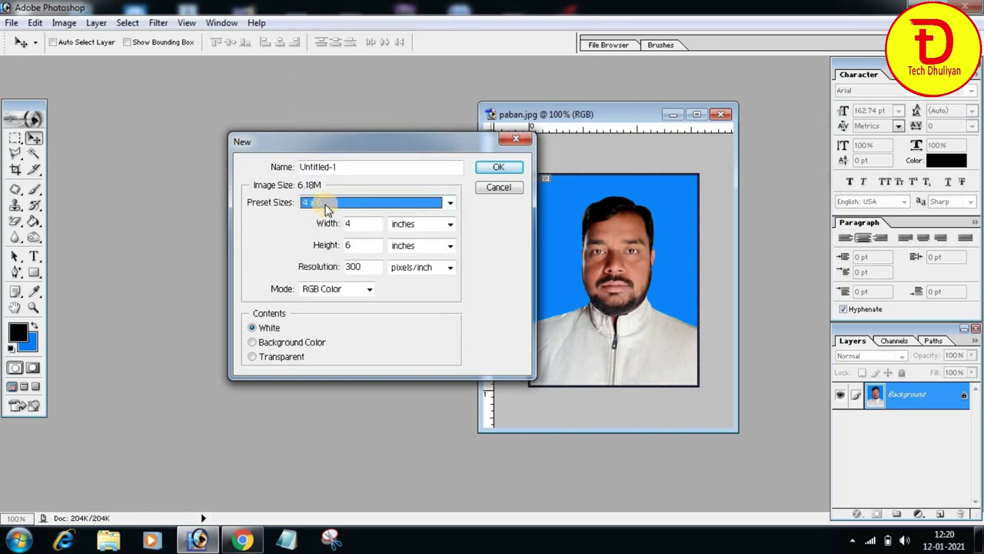
left_click(504, 169)
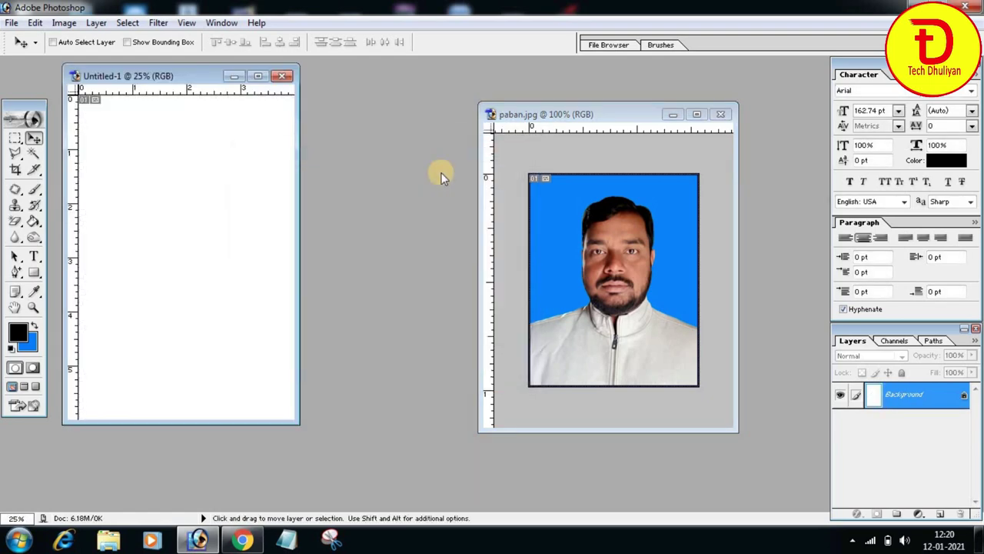
Arrange and enlarge the Untitled-1 window beside the passport photo.
left_click_drag(195, 76, 230, 84)
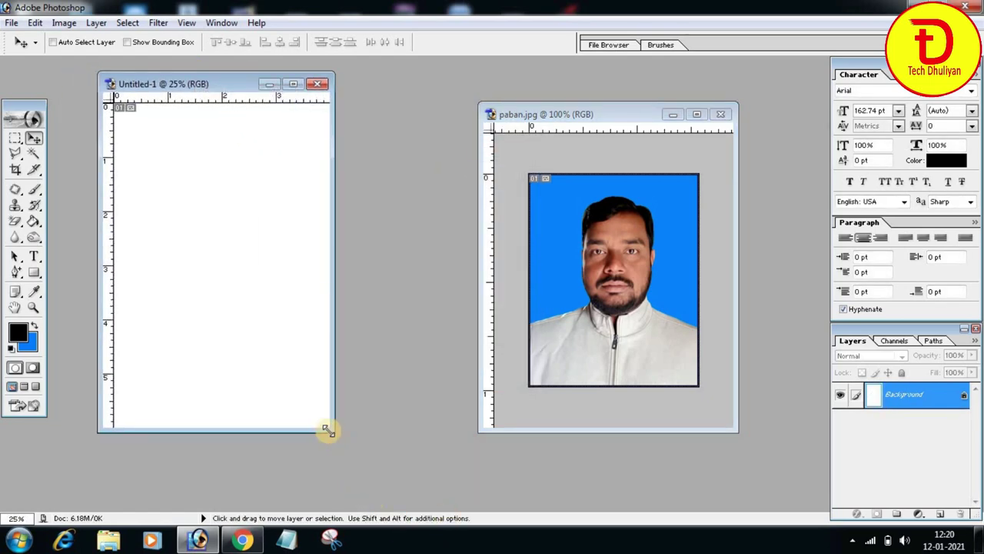
left_click_drag(327, 430, 365, 444)
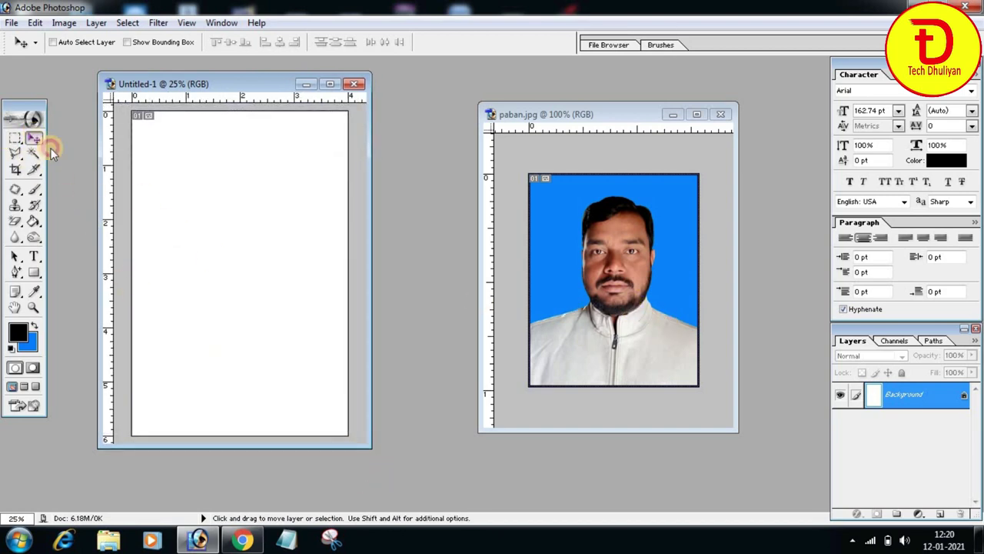
left_click_drag(636, 262, 436, 407)
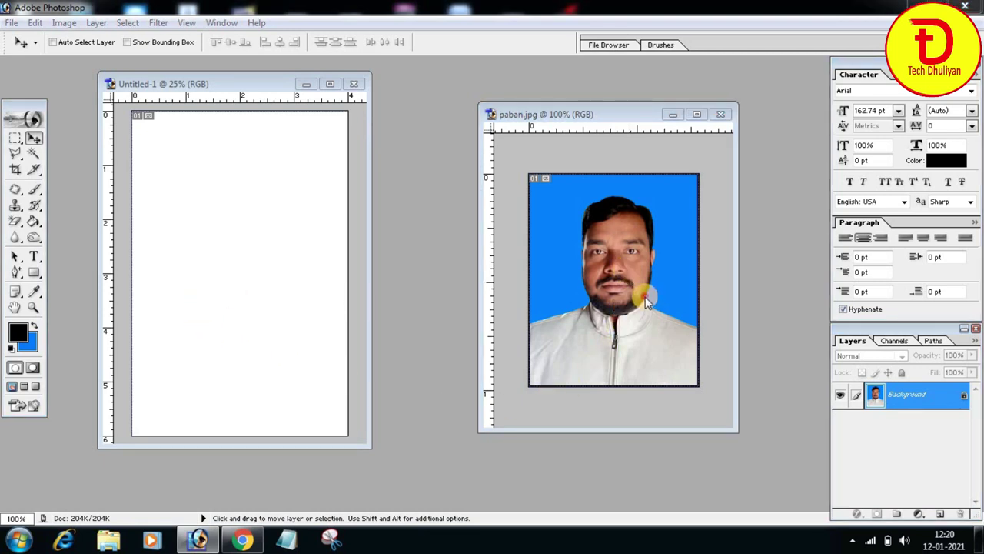
Drag the passport photo from paban.jpg onto the blank 4 x 6 sheet.
left_click_drag(436, 407, 555, 363)
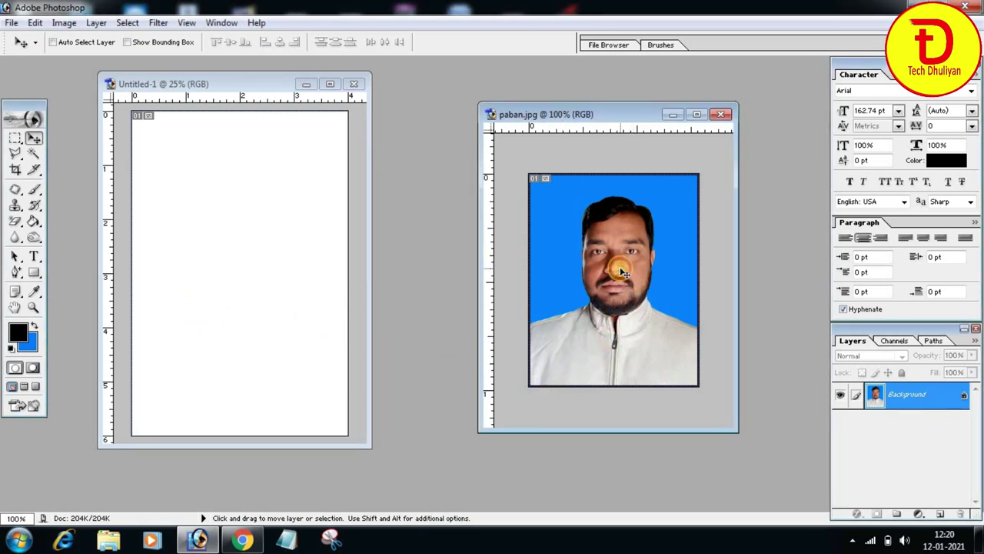
left_click_drag(625, 285, 238, 254)
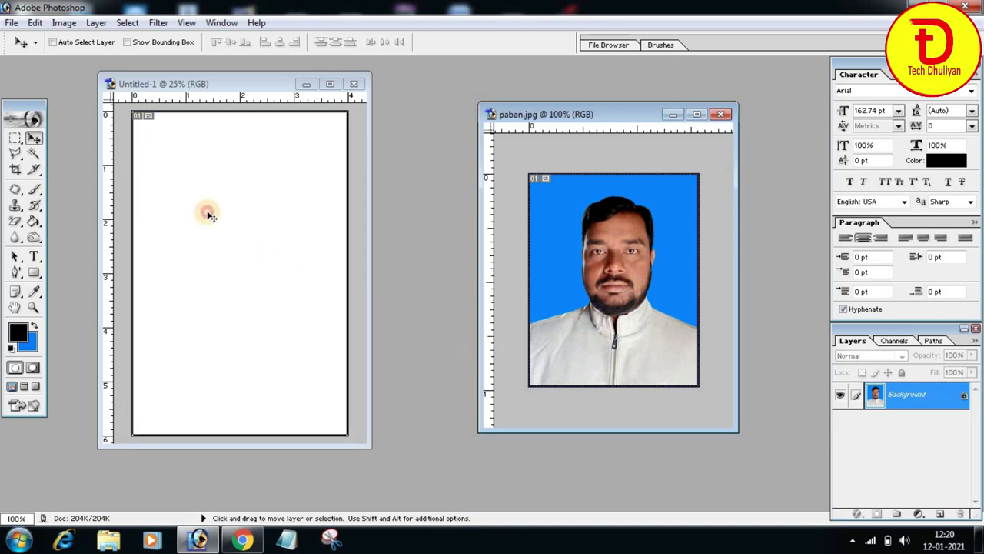
left_click_drag(238, 251, 177, 179)
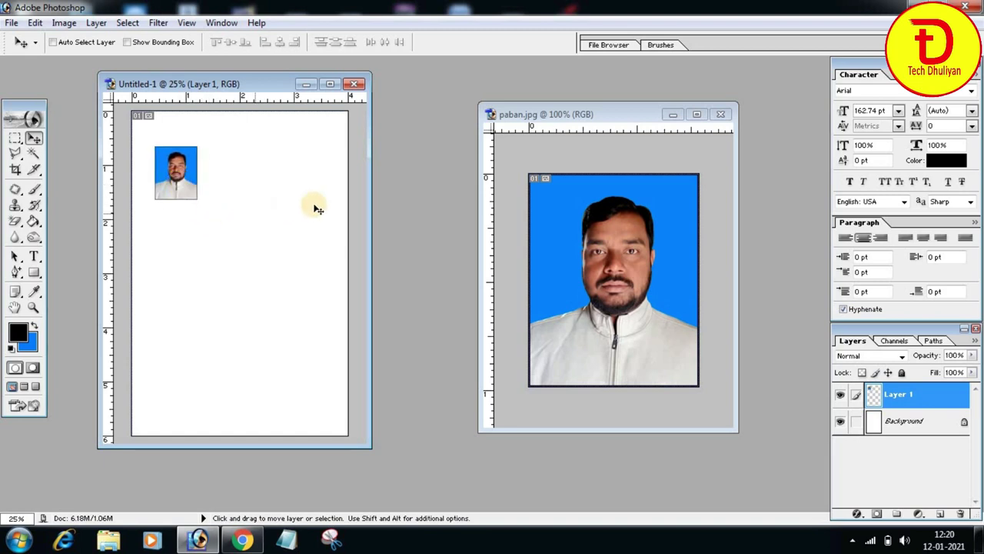
Zoom the sheet to 50% and move the photo to its top-left corner.
key("ctrl+plus")
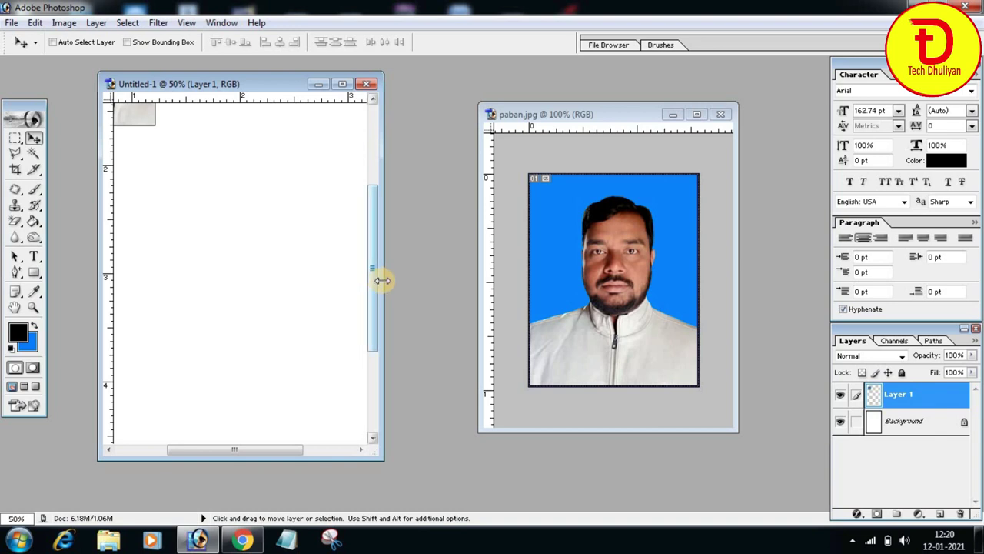
mouse_move(378, 281)
left_mouse_down()
mouse_move(514, 307)
mouse_move(588, 306)
mouse_move(589, 219)
left_mouse_up()
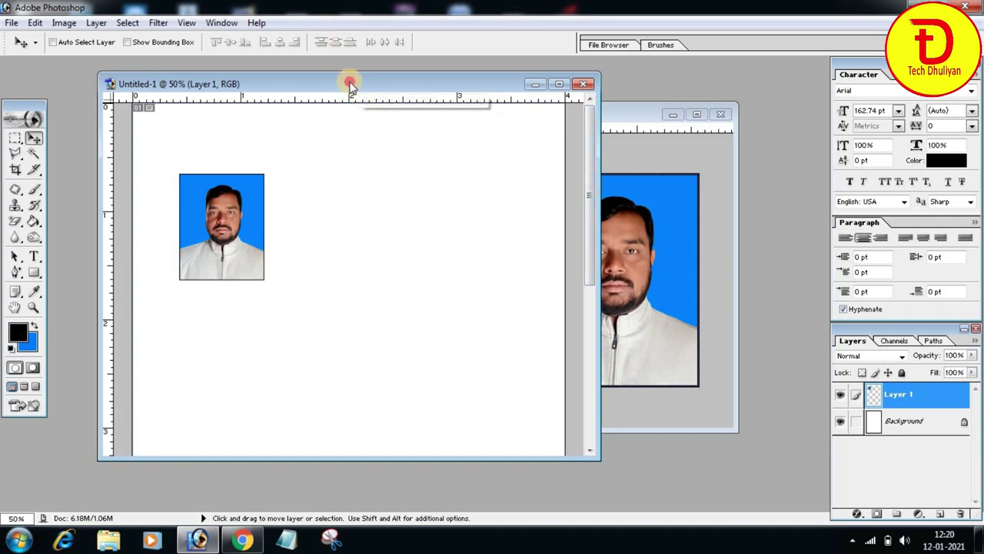
left_click_drag(350, 79, 305, 81)
left_click(627, 113)
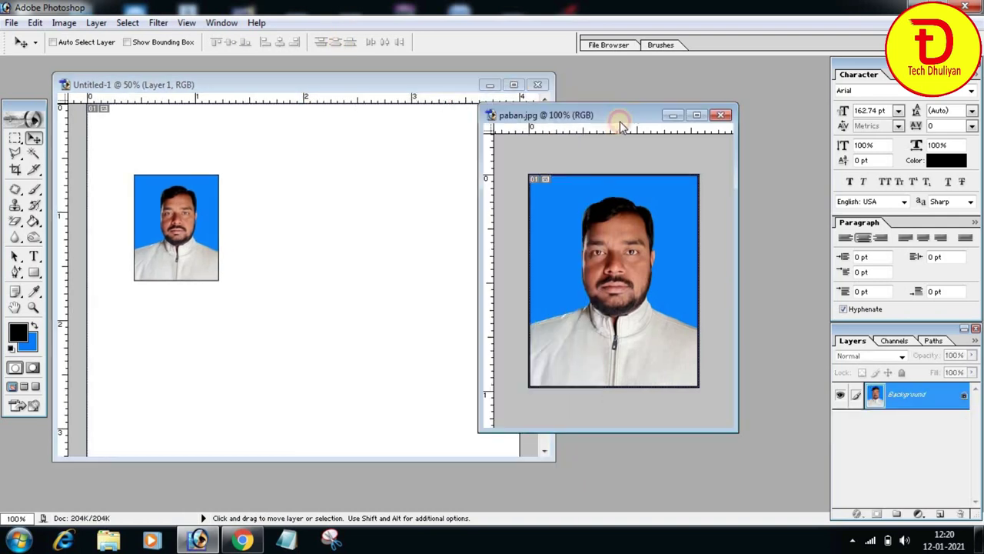
left_click_drag(639, 116, 710, 120)
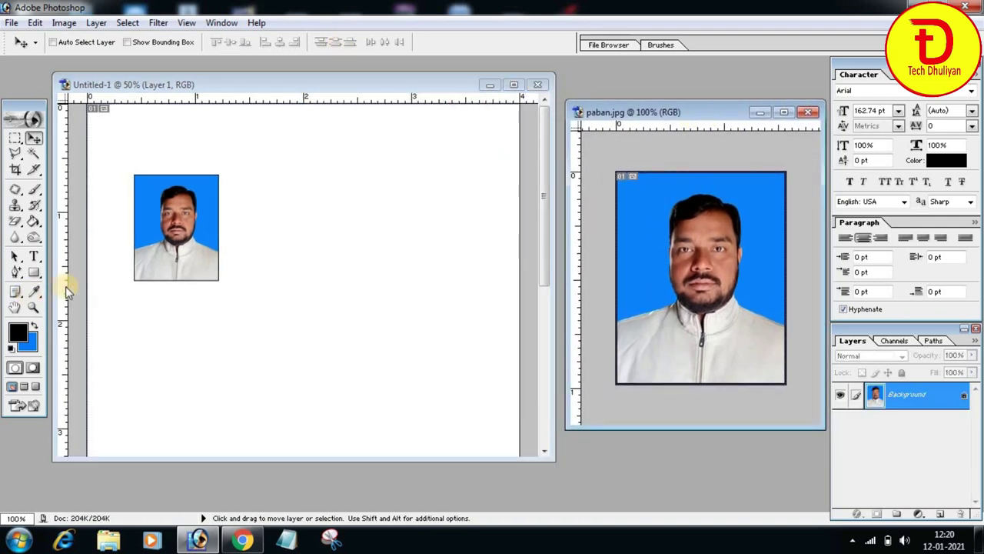
left_click(210, 250)
left_click_drag(179, 235, 161, 203)
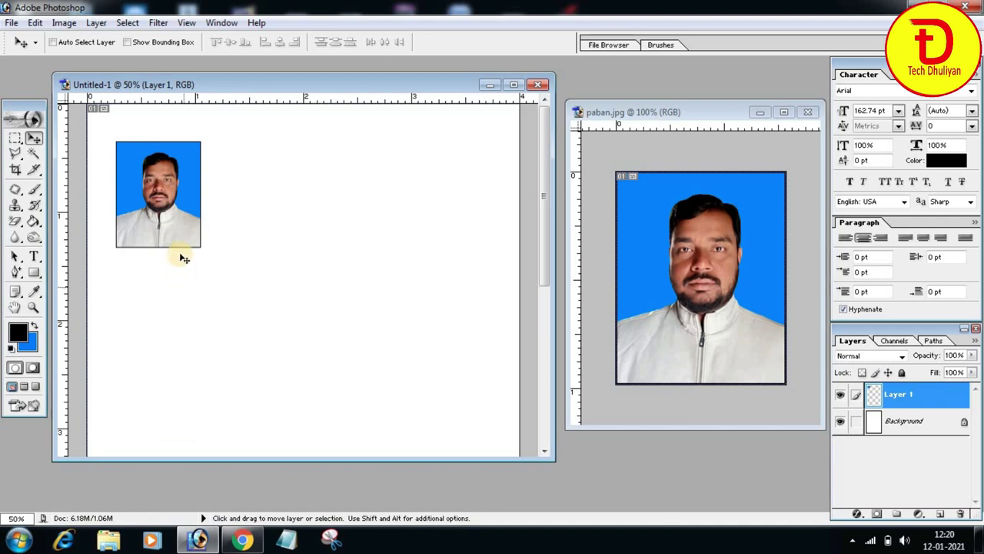
Alt-drag copies of the photo: four across the top row and two below.
mouse_move(149, 181)
left_mouse_down()
mouse_move(223, 274)
mouse_move(256, 187)
left_mouse_up()
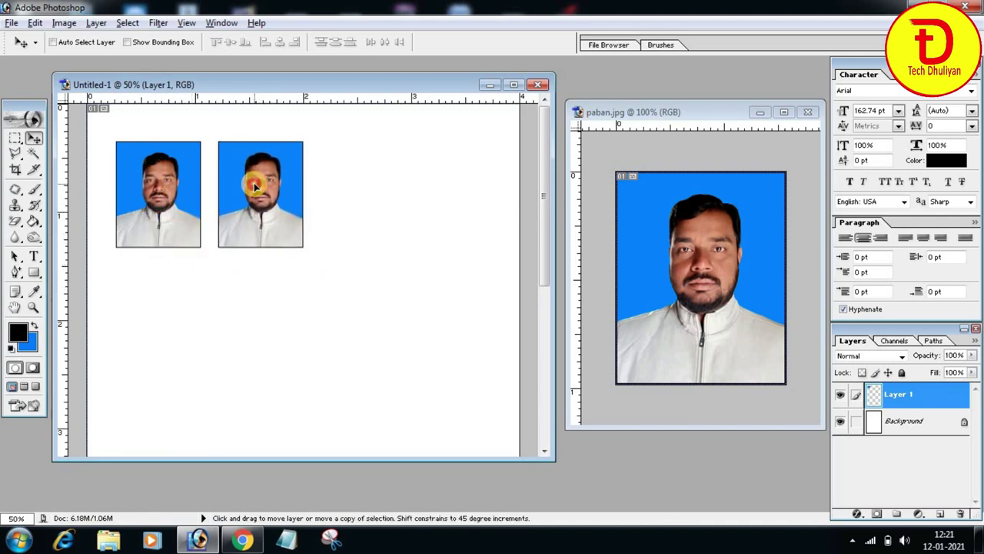
left_click_drag(256, 187, 239, 194)
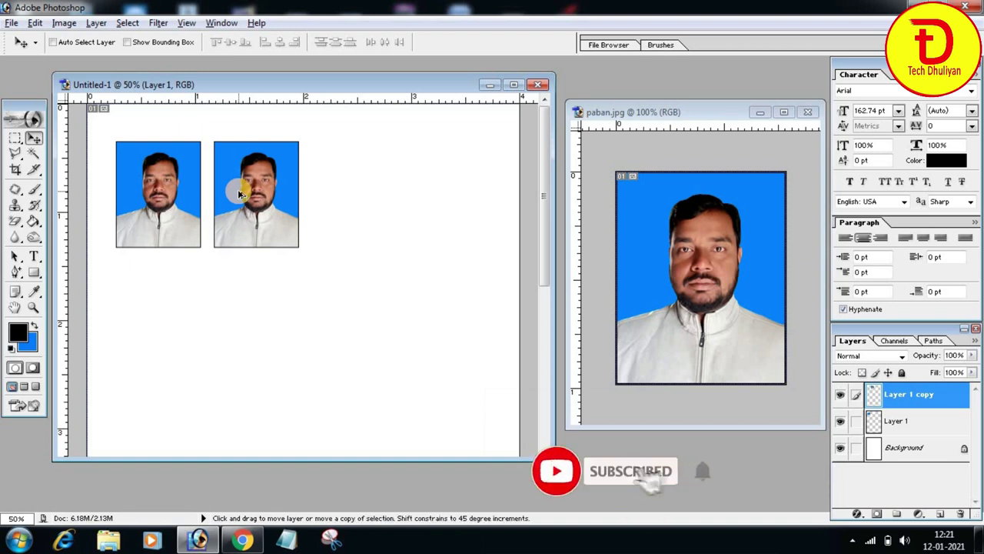
left_click_drag(238, 189, 339, 195)
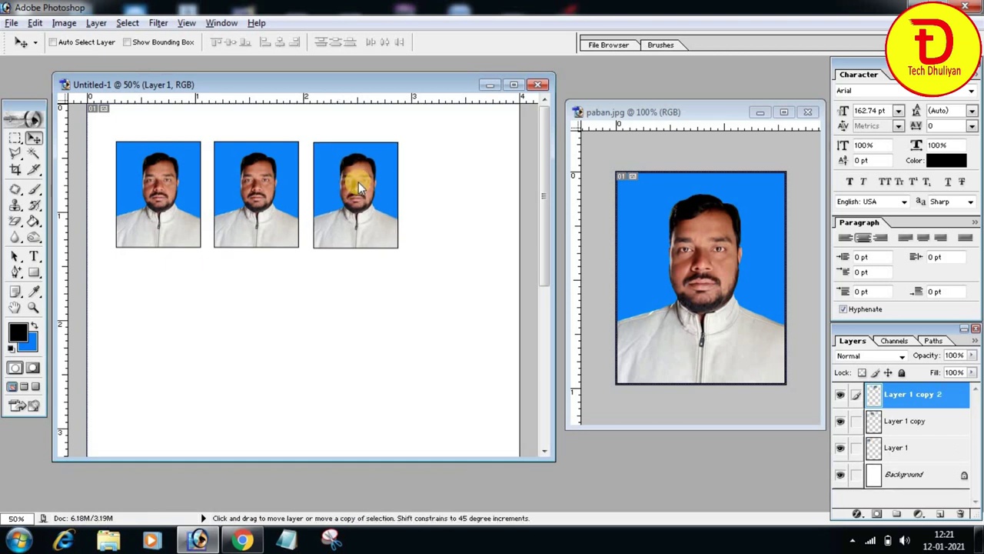
left_click(363, 197)
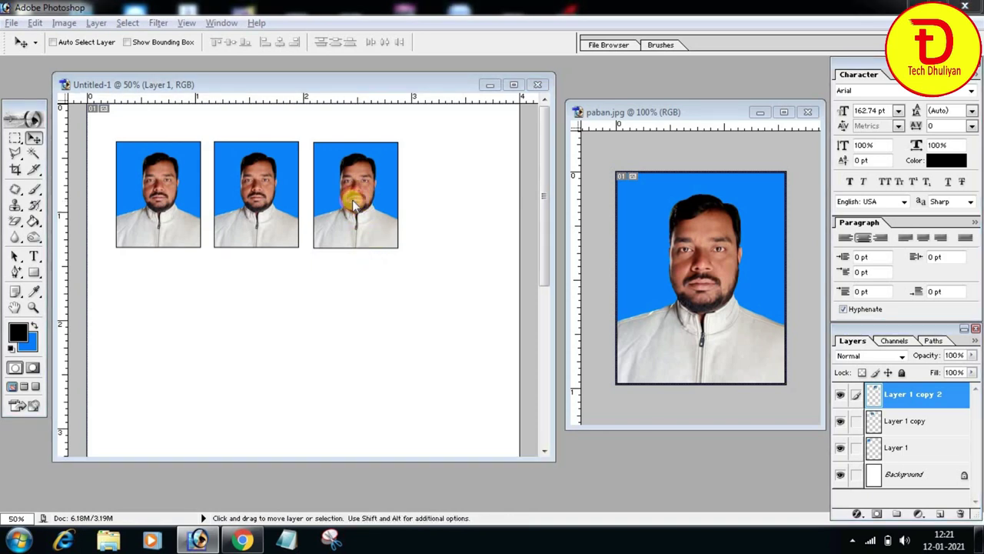
left_click(354, 203)
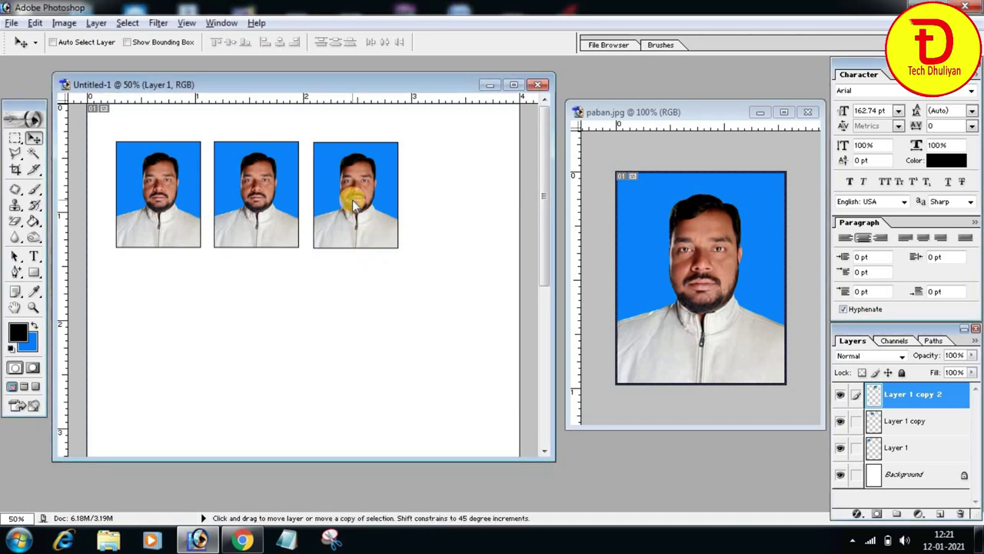
mouse_move(378, 230)
left_mouse_down()
mouse_move(454, 204)
mouse_move(460, 192)
mouse_move(156, 309)
mouse_move(261, 319)
left_mouse_up()
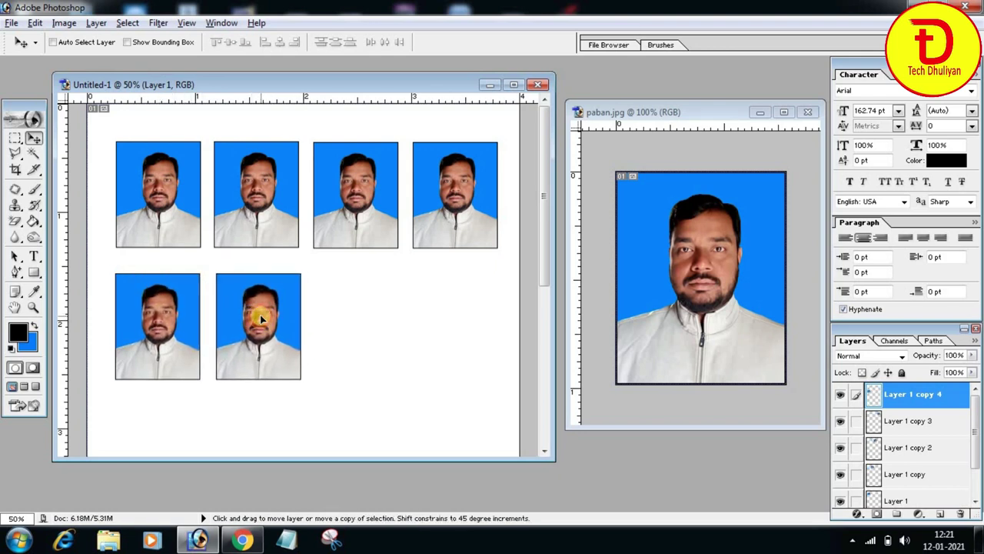
left_click_drag(259, 318, 260, 318)
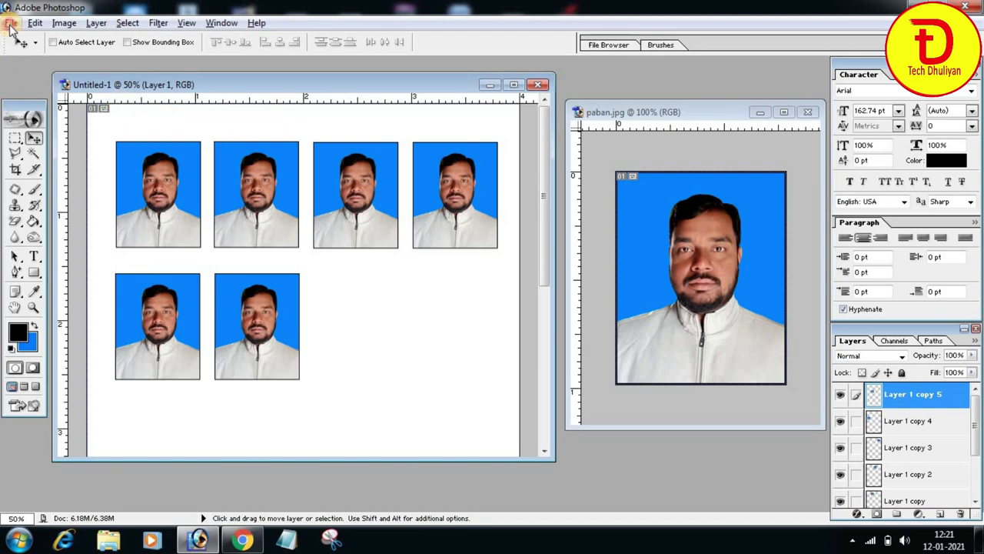
Open Print with Preview for the sheet and continue to the print dialog.
left_click(12, 23)
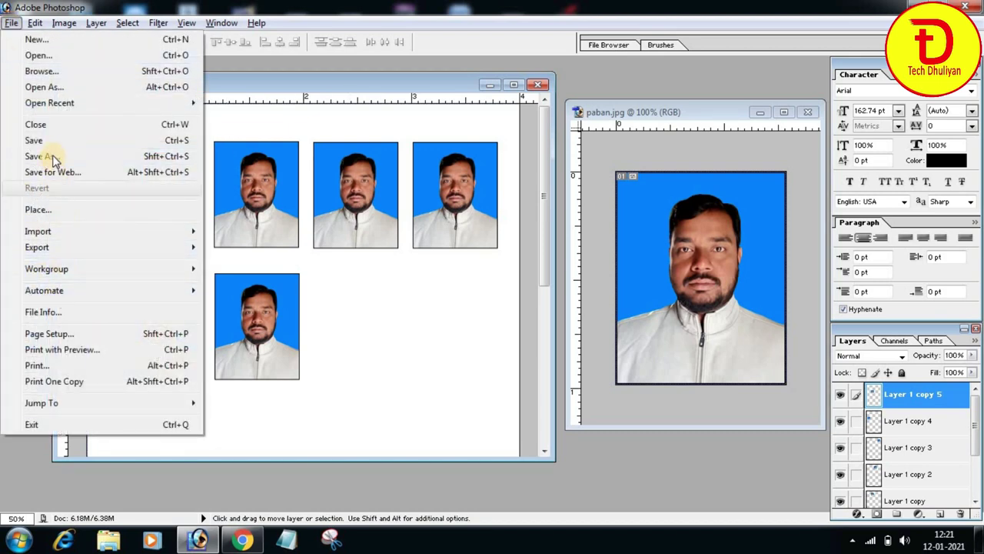
left_click(77, 353)
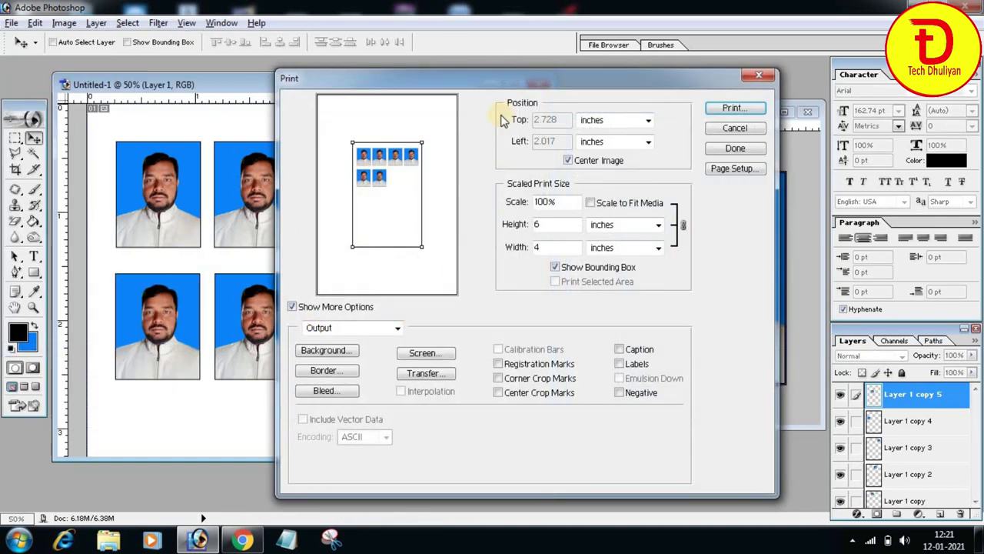
left_click_drag(478, 75, 475, 76)
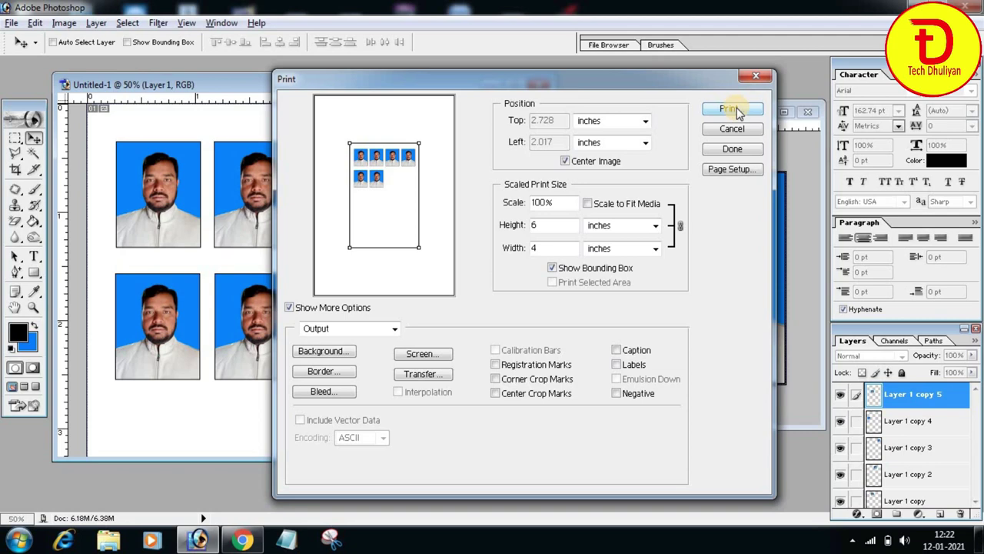
left_click(732, 110)
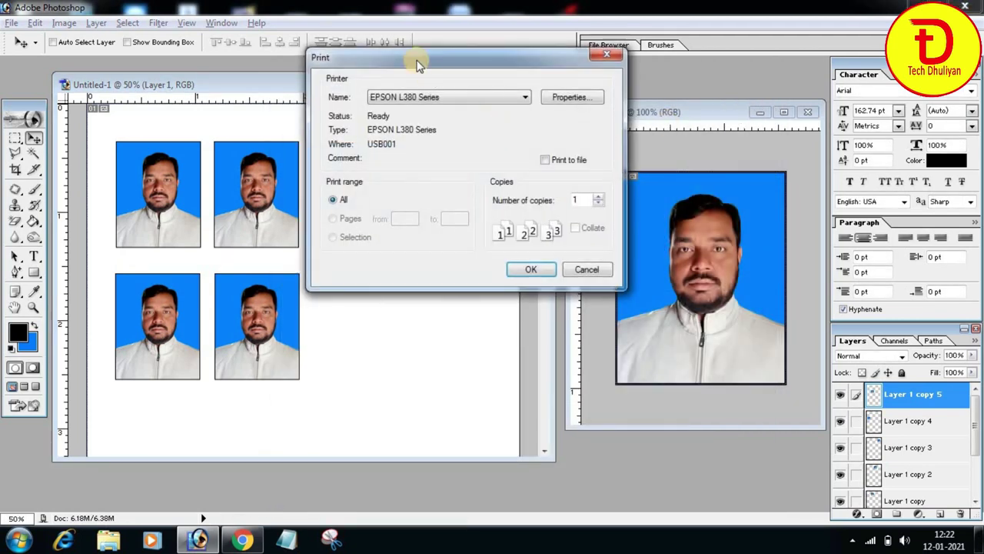
Keep EPSON L380 Series as printer and set its print quality to High.
left_click_drag(429, 58, 586, 79)
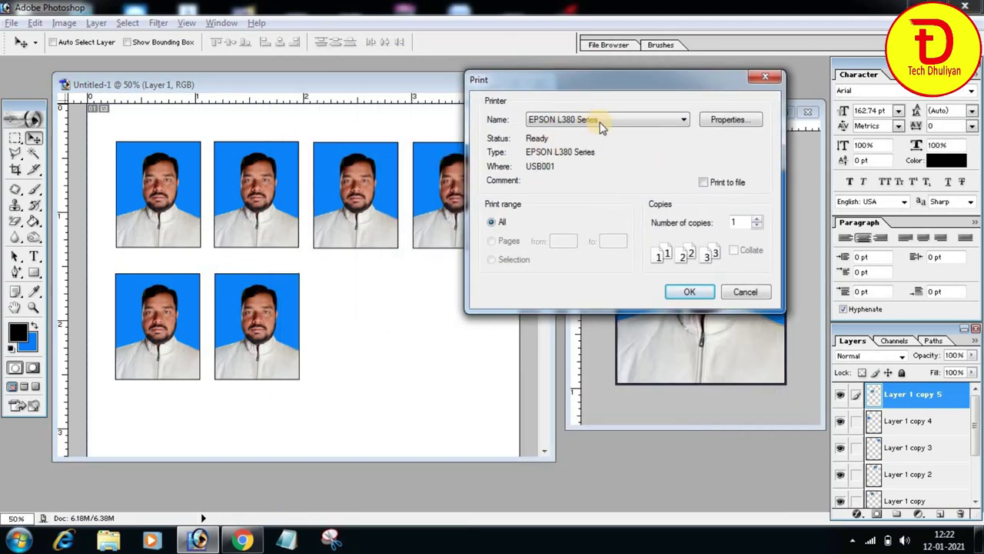
left_click(683, 119)
left_click(682, 119)
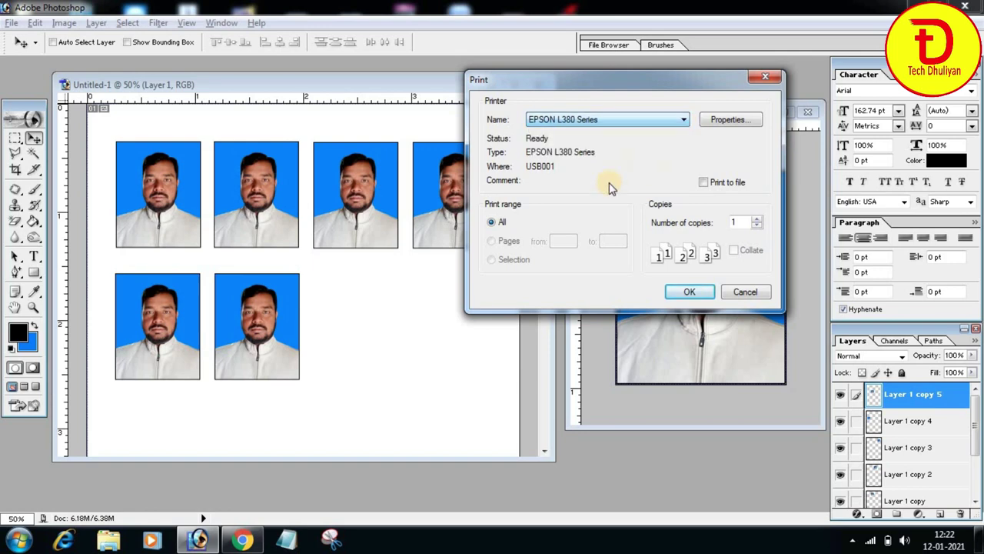
left_click(731, 122)
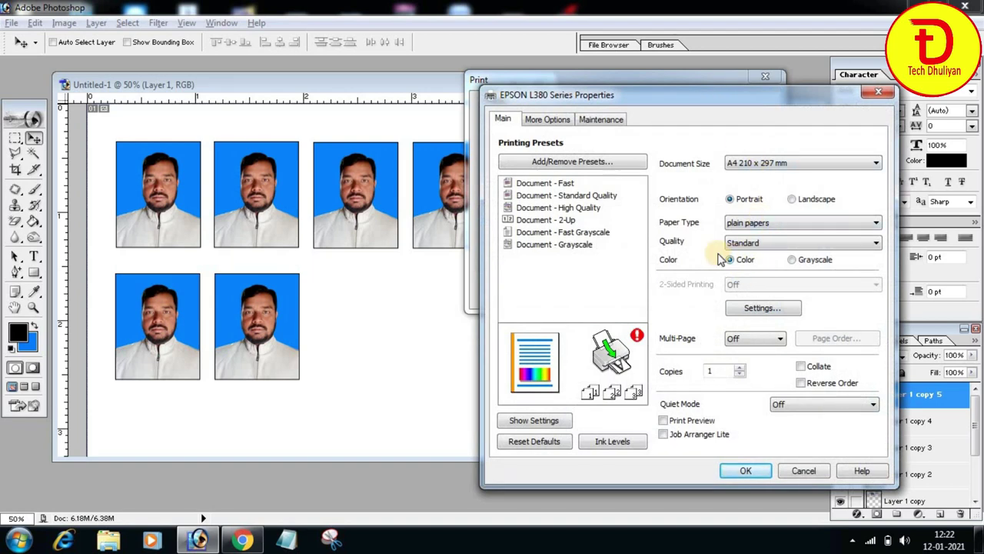
left_click(759, 245)
left_click(738, 276)
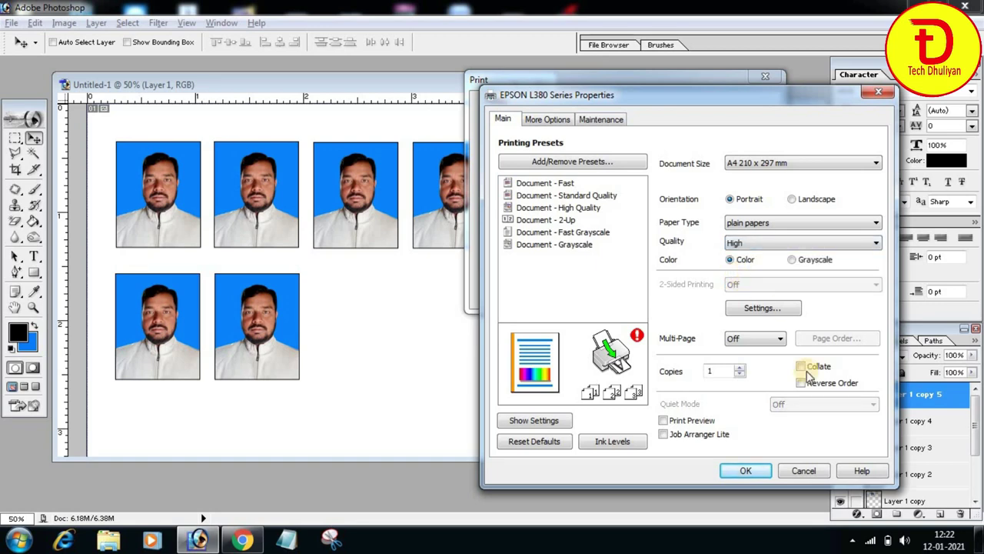
left_click(749, 474)
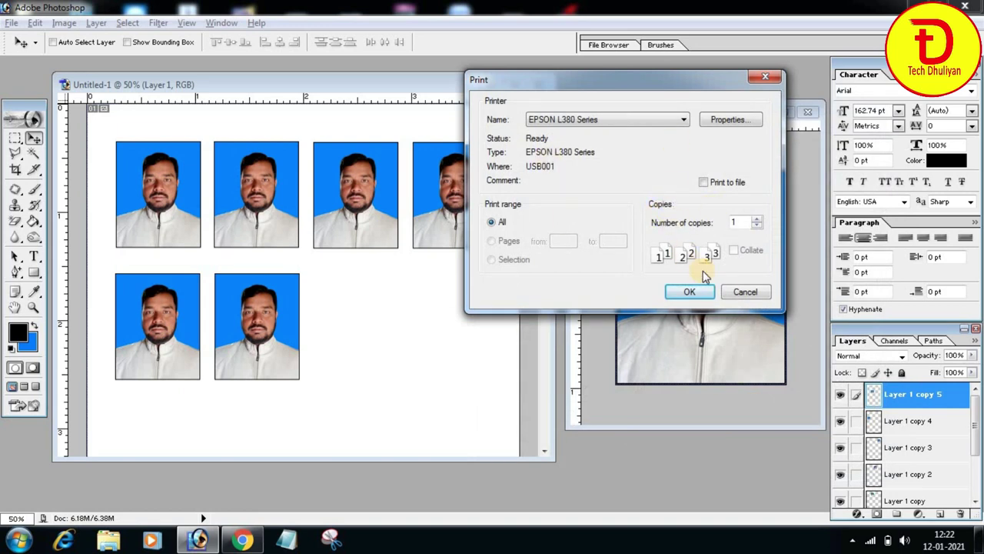
Move the Windows Print dialog off the sheet and close it.
left_click(705, 293)
left_click_drag(646, 80, 491, 284)
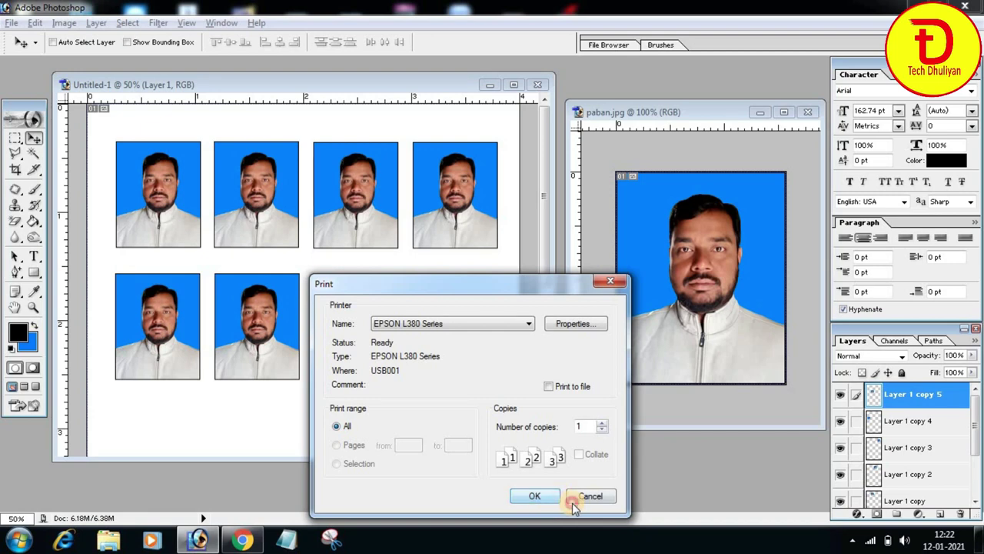
left_click(572, 502)
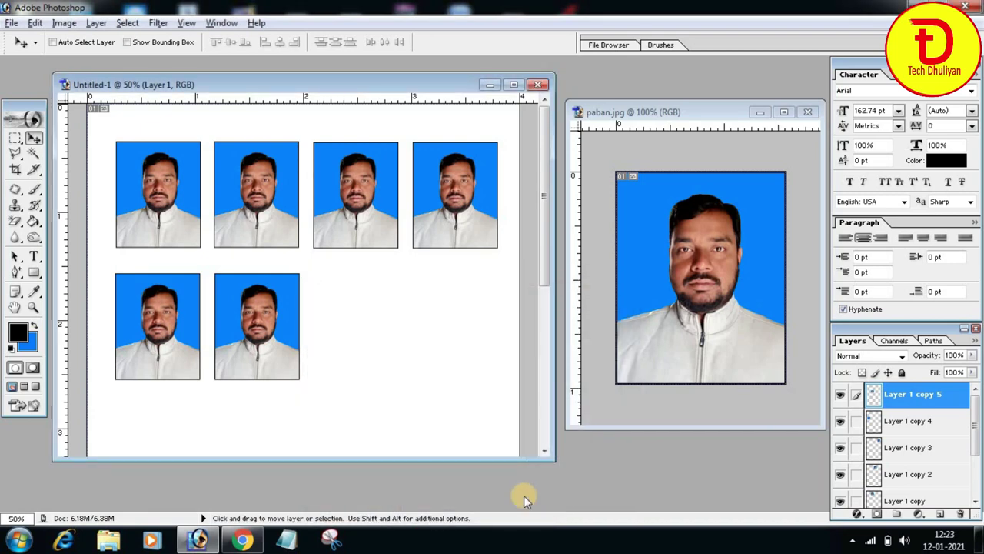